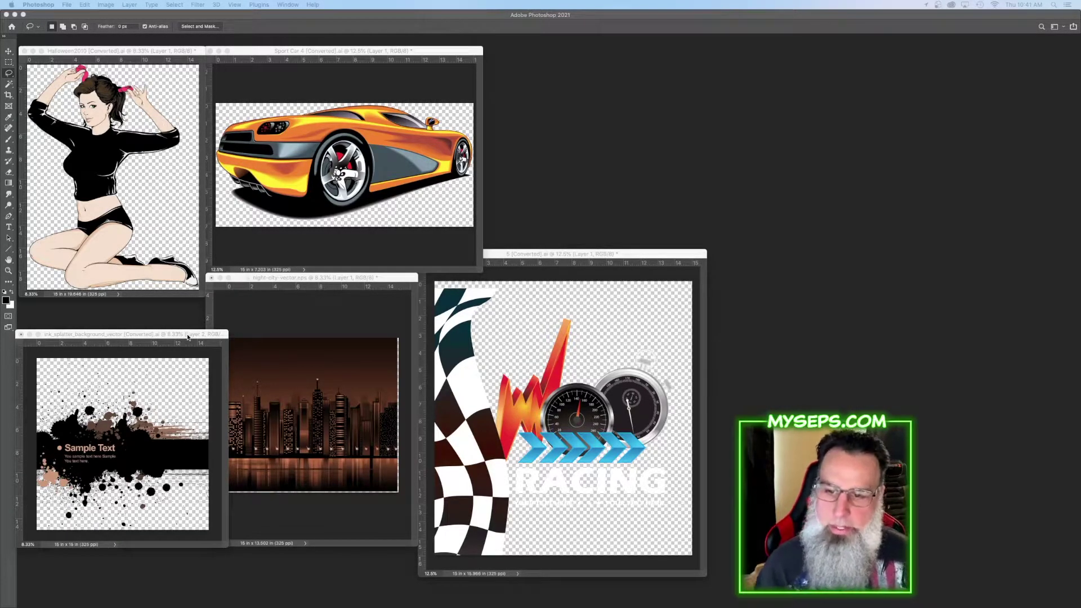
# Show the History, Layers and Info panels, then move the ink splatter window up and narrow it
pyautogui.press('Tab')
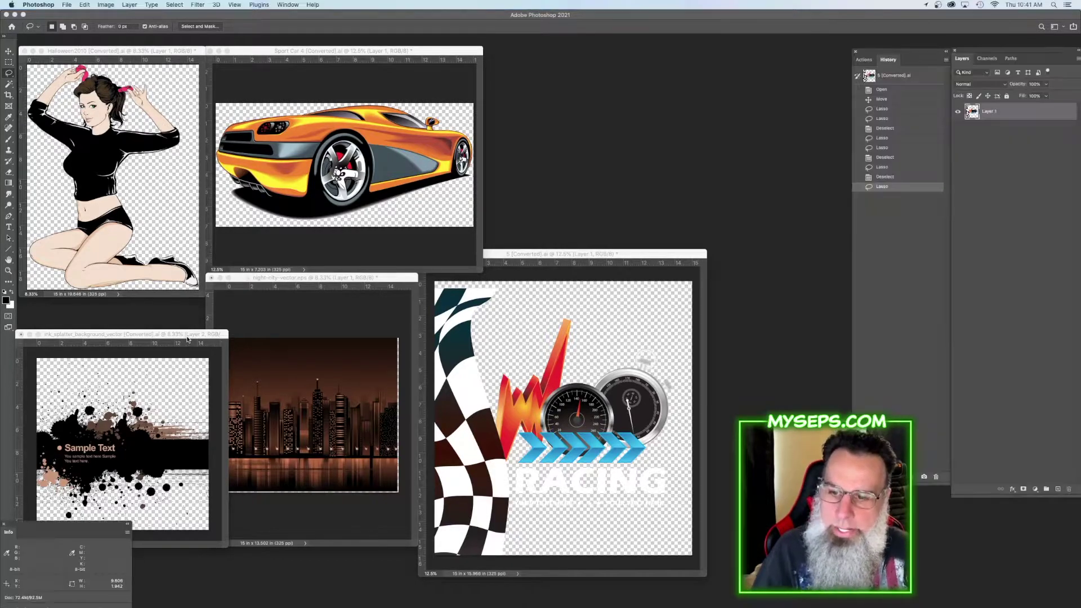
pyautogui.moveTo(188, 336); pyautogui.dragTo(190, 305)
pyautogui.moveTo(230, 515); pyautogui.dragTo(202, 518)
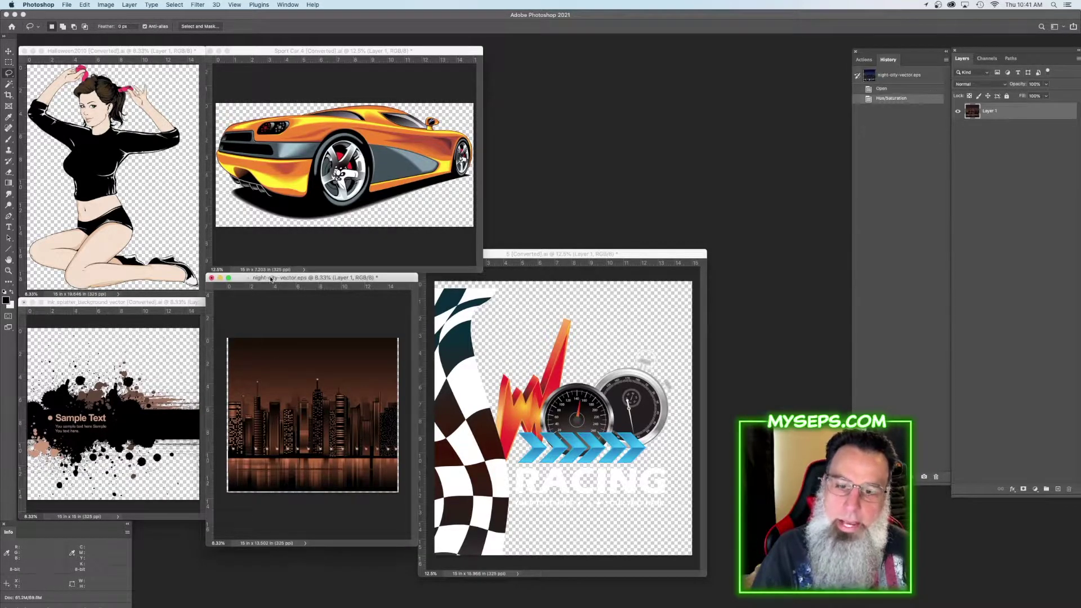
pyautogui.click(304, 230)
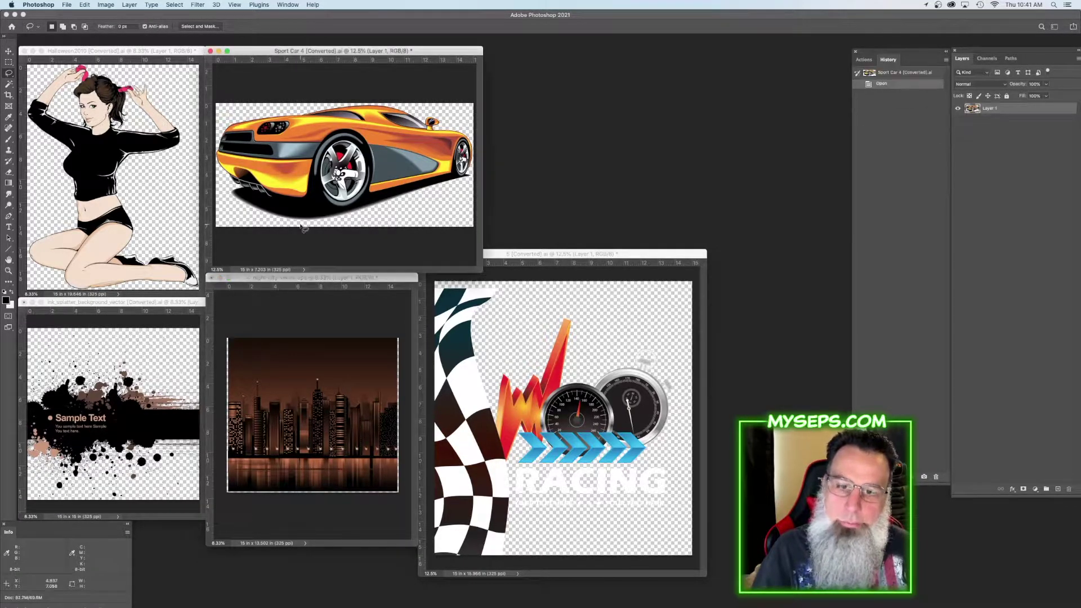
pyautogui.click(67, 5)
# Create a new 15 × 18 inch, 325 ppi RGB document and center its window
pyautogui.click(71, 15)
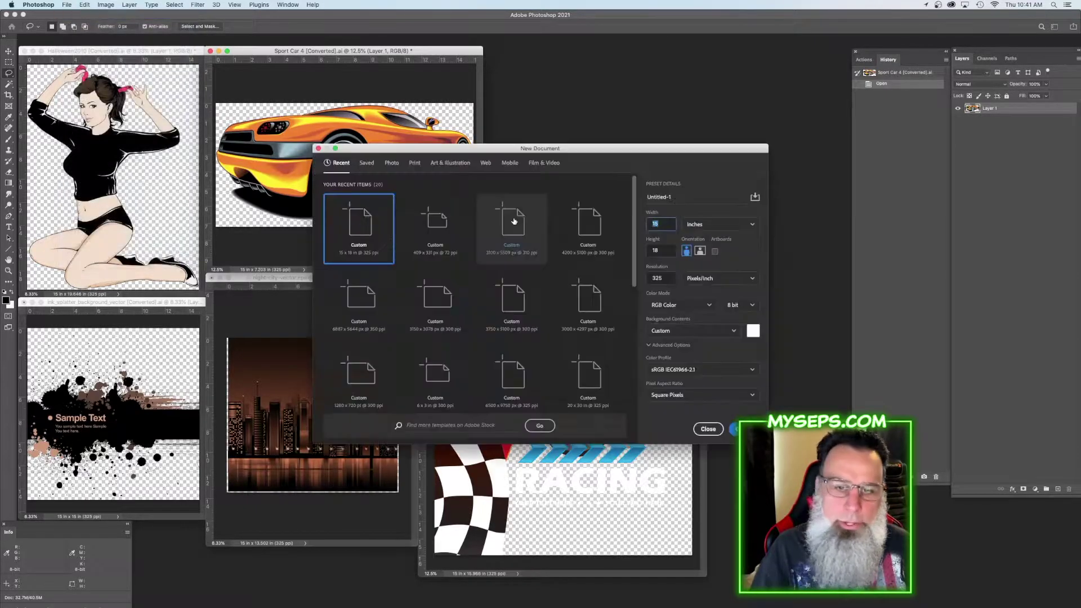
pyautogui.click(719, 224)
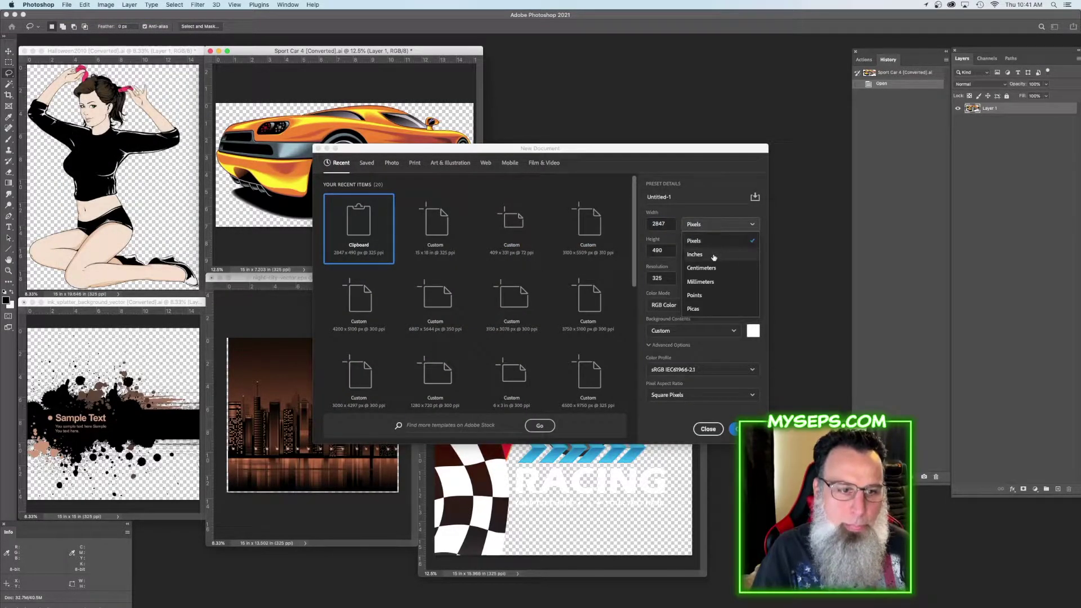
pyautogui.click(716, 253)
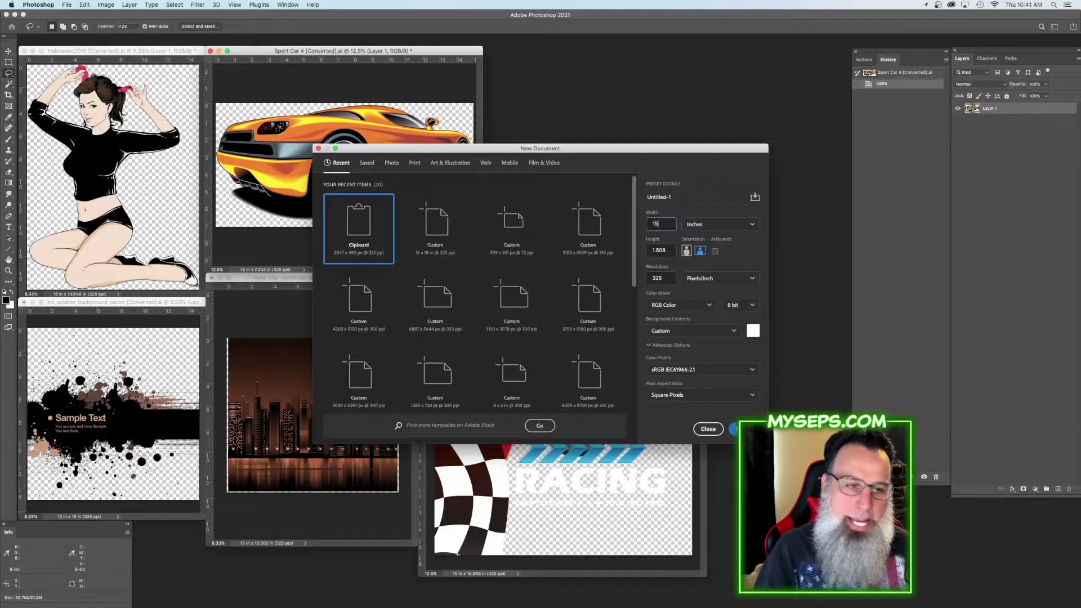
pyautogui.press('Tab')
pyautogui.write('1')
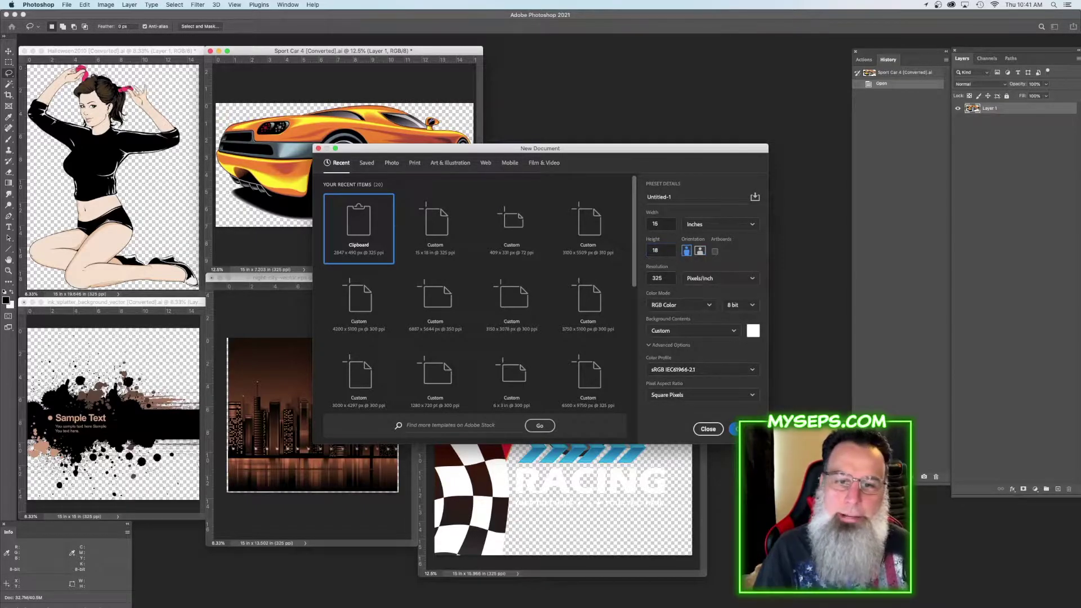
pyautogui.press('Return')
pyautogui.moveTo(208, 39)
pyautogui.mouseDown()
pyautogui.moveTo(411, 45)
pyautogui.moveTo(467, 79)
pyautogui.mouseUp()
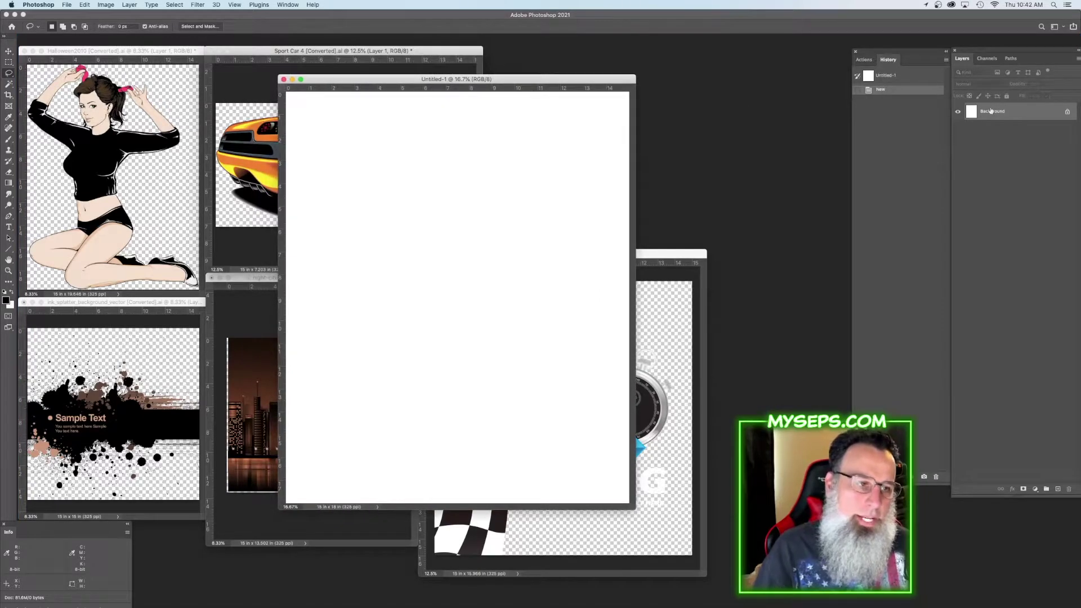
# Set the foreground to black and fill the whole canvas with it
pyautogui.click(5, 301)
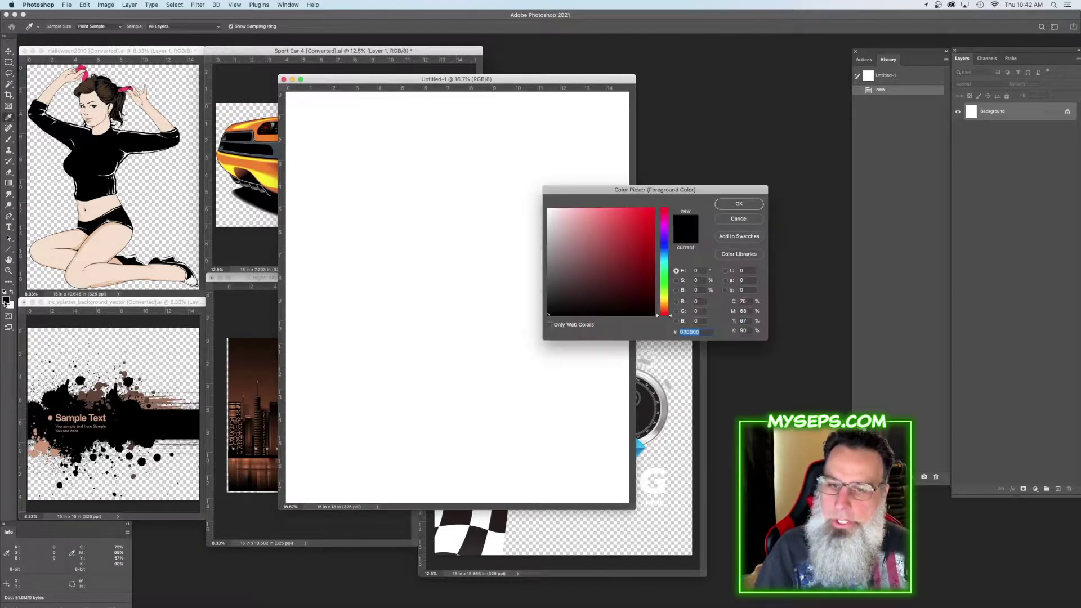
pyautogui.click(741, 204)
pyautogui.press('super+a')
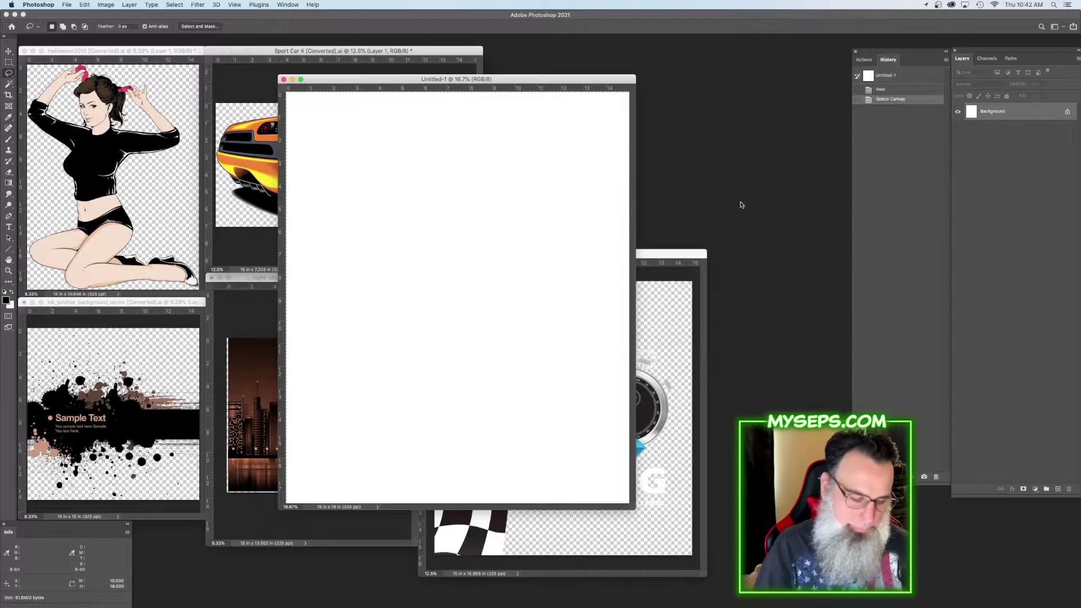
pyautogui.hotkey('alt', 'BackSpace')
pyautogui.press('super+d')
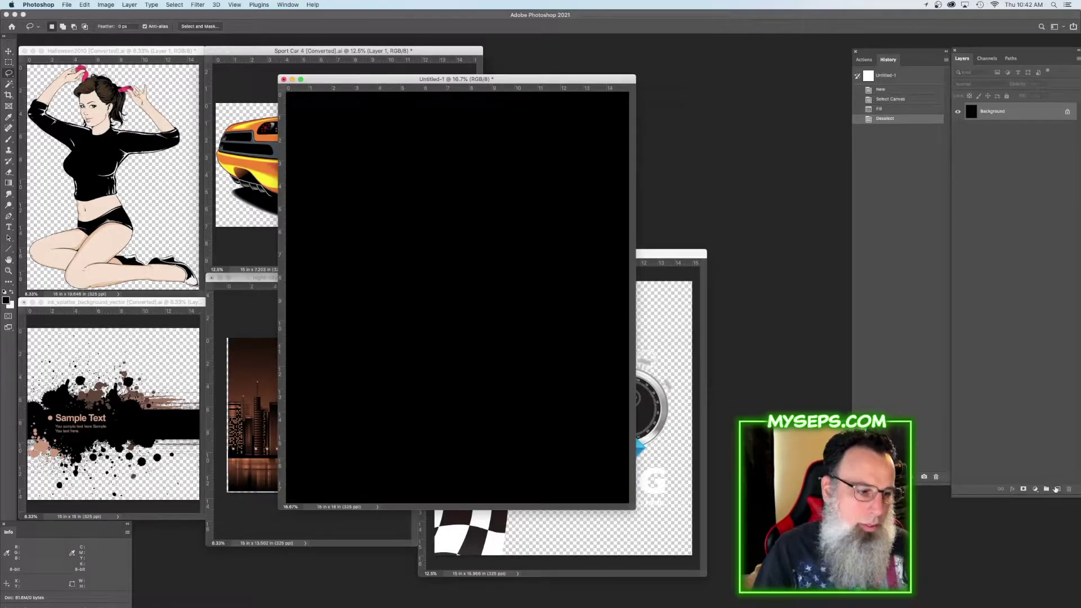
pyautogui.hotkey('ctrl', 'Tab')
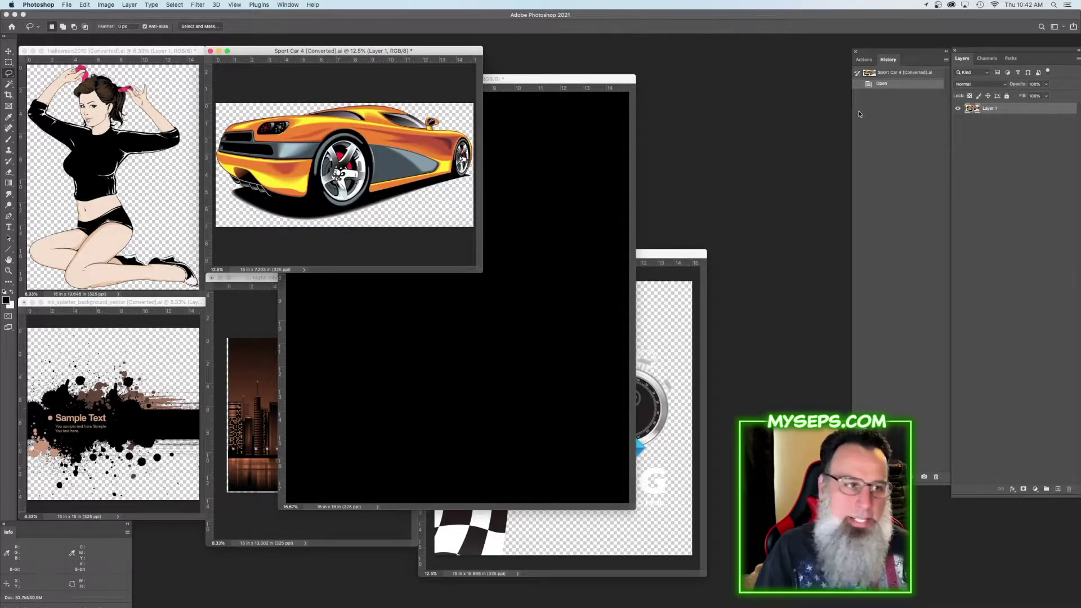
# Copy the orange sports car into the black document, scale it to about 91%, and position it
pyautogui.moveTo(979, 112); pyautogui.dragTo(420, 306)
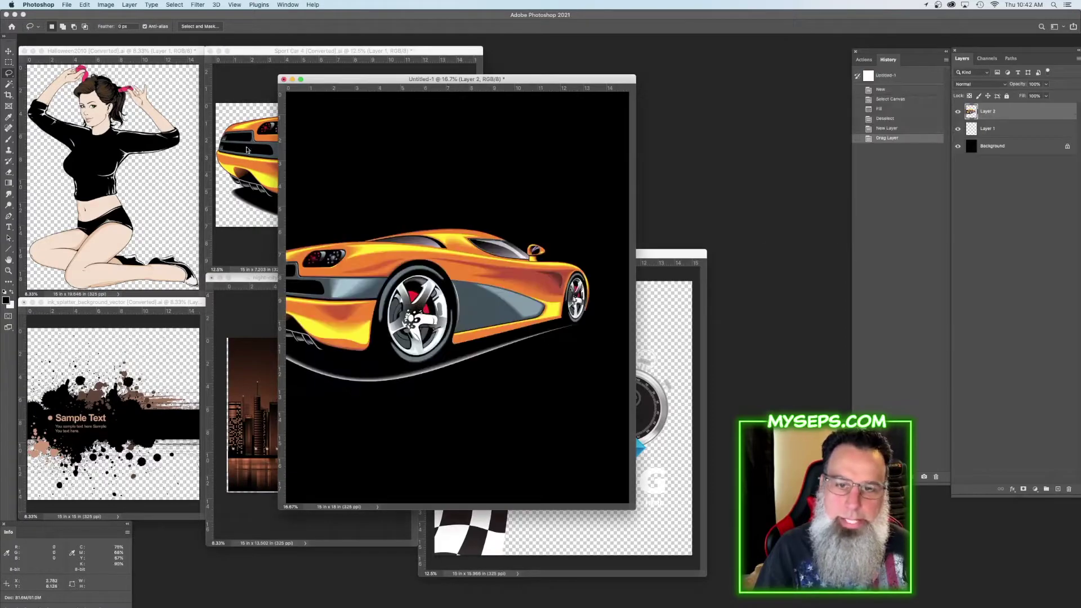
pyautogui.click(9, 51)
pyautogui.moveTo(358, 330); pyautogui.dragTo(393, 319)
pyautogui.hotkey('ctrl', 't')
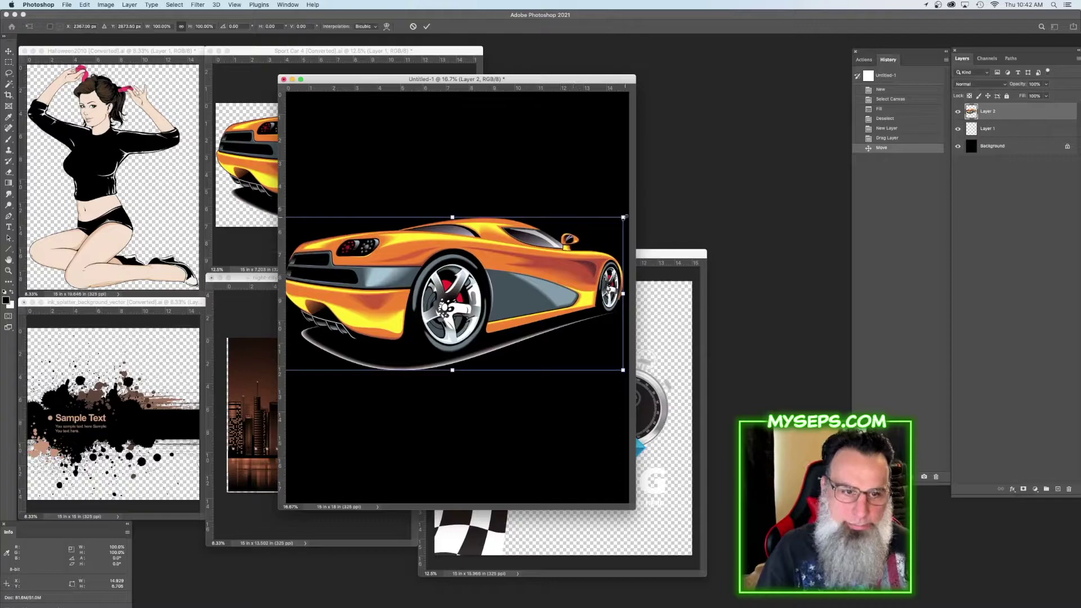
pyautogui.moveTo(623, 217); pyautogui.dragTo(599, 225)
pyautogui.moveTo(506, 291); pyautogui.dragTo(524, 284)
pyautogui.press('Return')
# Copy the pin-up woman into the design, scale her to about 58%, and place her up-left
pyautogui.hotkey('ctrl', 'Tab')
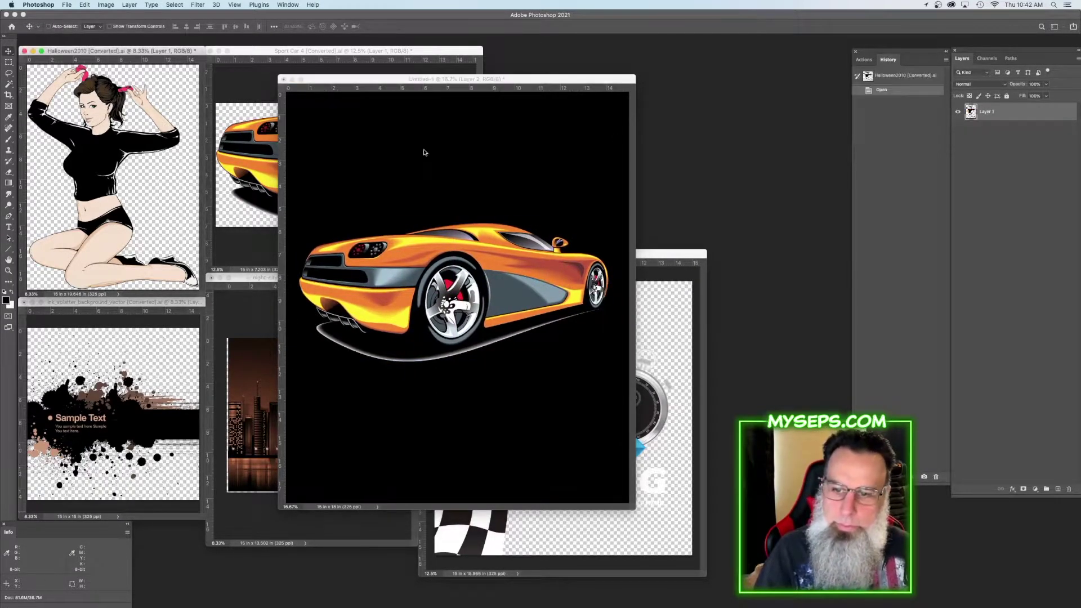
pyautogui.moveTo(1025, 118); pyautogui.dragTo(412, 383)
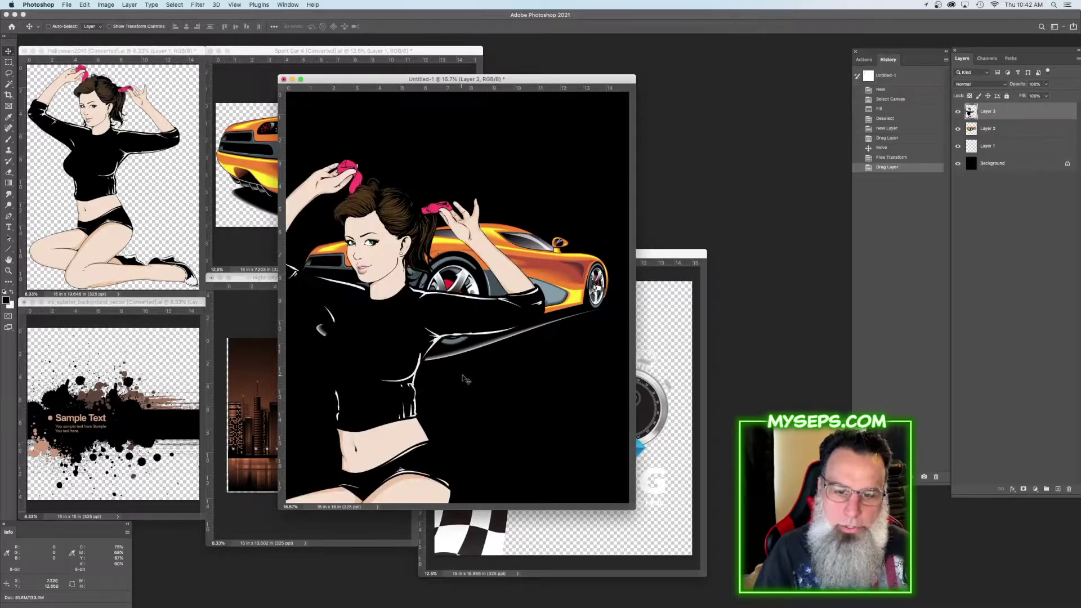
pyautogui.hotkey('ctrl', 't')
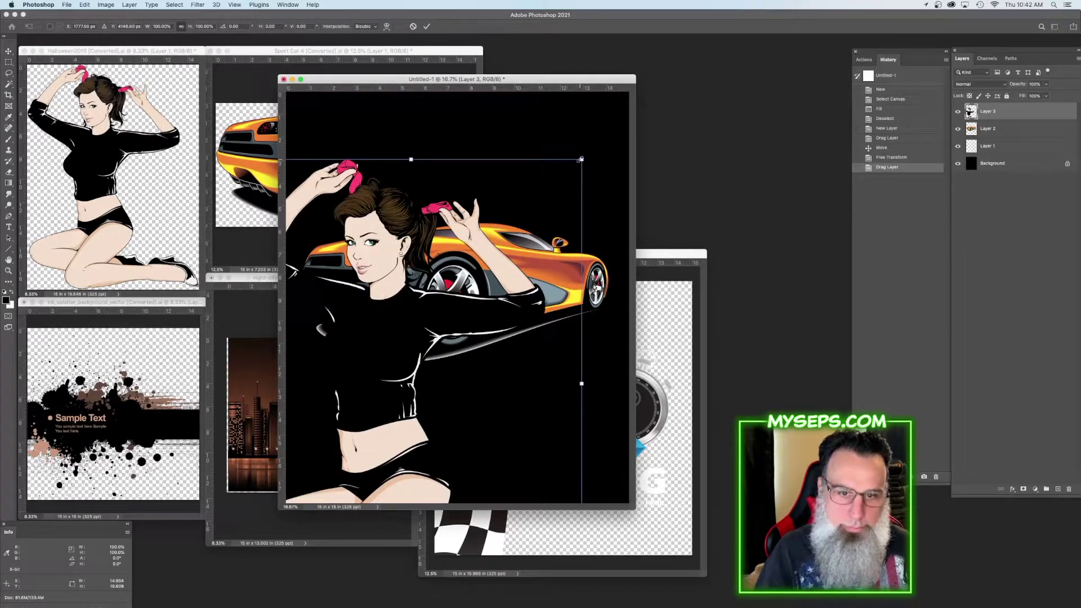
pyautogui.moveTo(581, 160); pyautogui.dragTo(458, 321)
pyautogui.moveTo(381, 362); pyautogui.dragTo(432, 203)
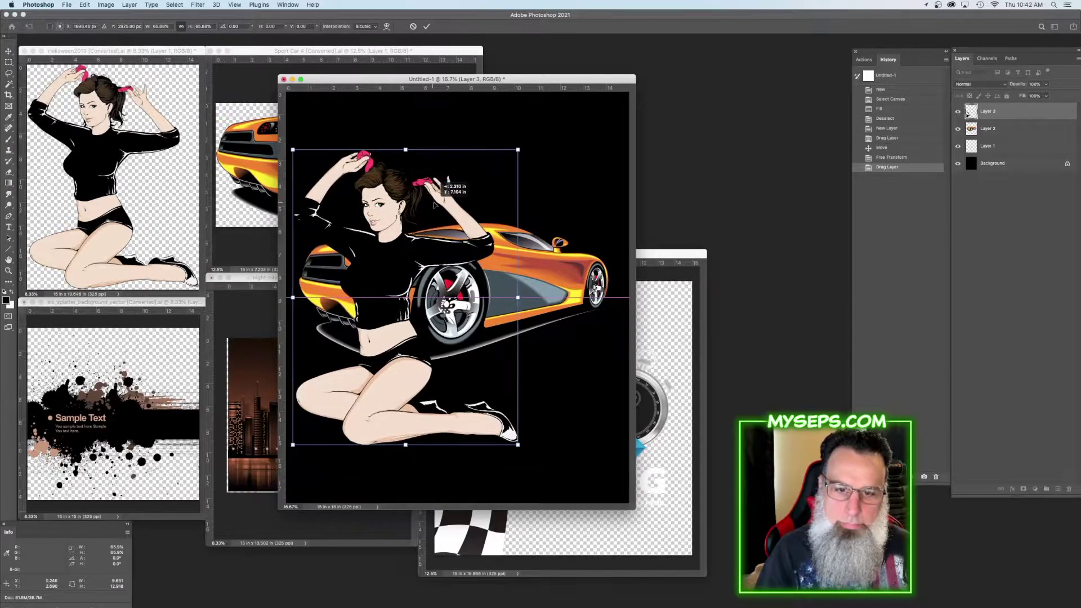
pyautogui.moveTo(516, 153); pyautogui.dragTo(492, 183)
pyautogui.moveTo(456, 230); pyautogui.dragTo(454, 232)
pyautogui.press('Return')
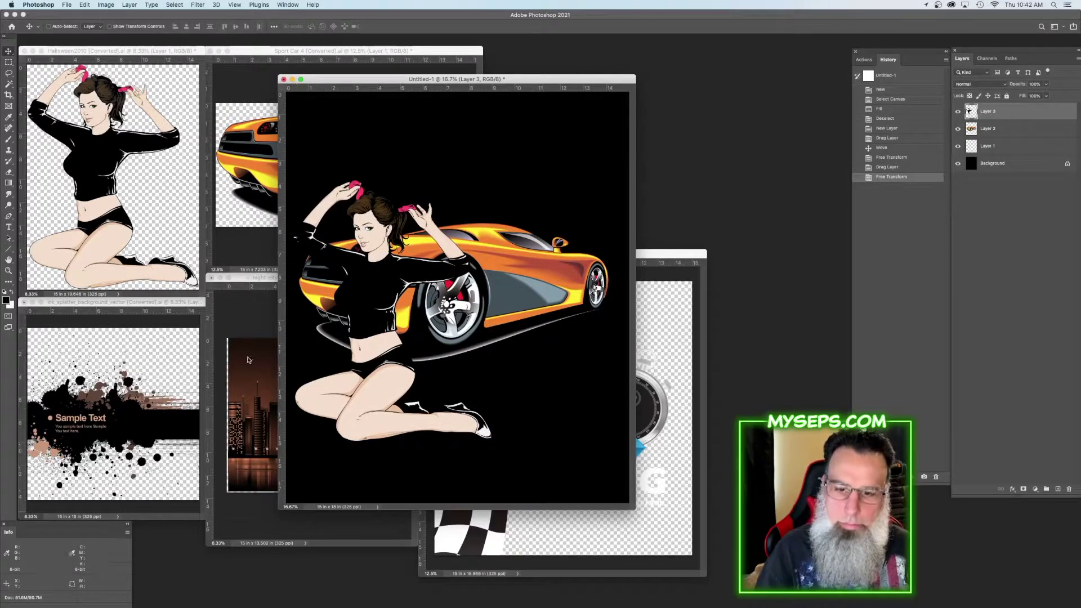
# Copy the ink splatter into the design, place its layer behind the woman and car, and reposition it
pyautogui.hotkey('ctrl', 'Tab')
pyautogui.moveTo(465, 268); pyautogui.dragTo(464, 269)
pyautogui.moveTo(972, 111); pyautogui.dragTo(972, 131)
pyautogui.moveTo(410, 304); pyautogui.dragTo(443, 336)
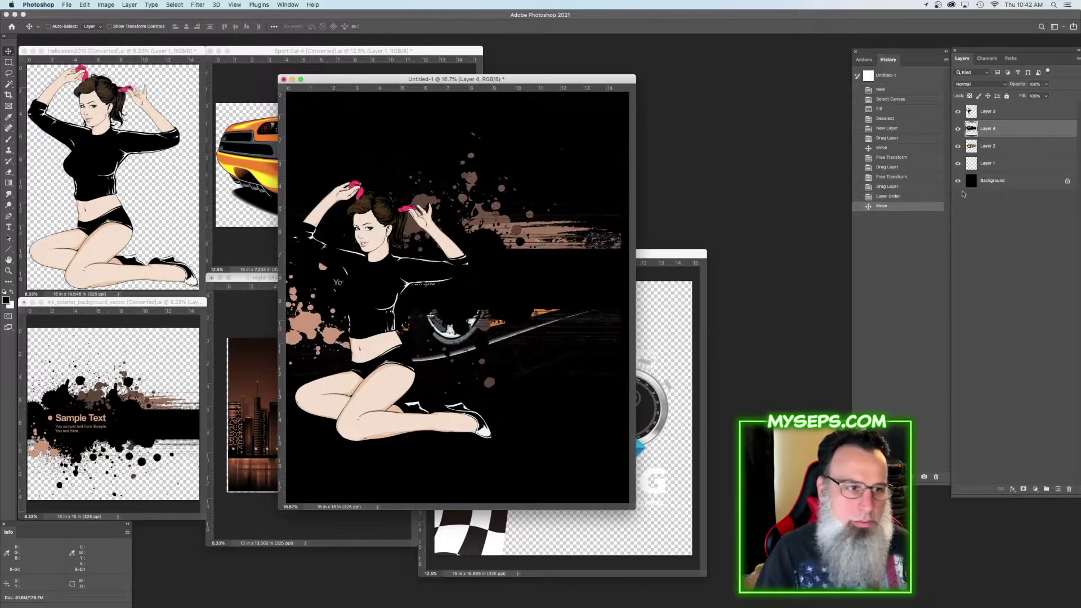
pyautogui.moveTo(1001, 138); pyautogui.dragTo(1001, 153)
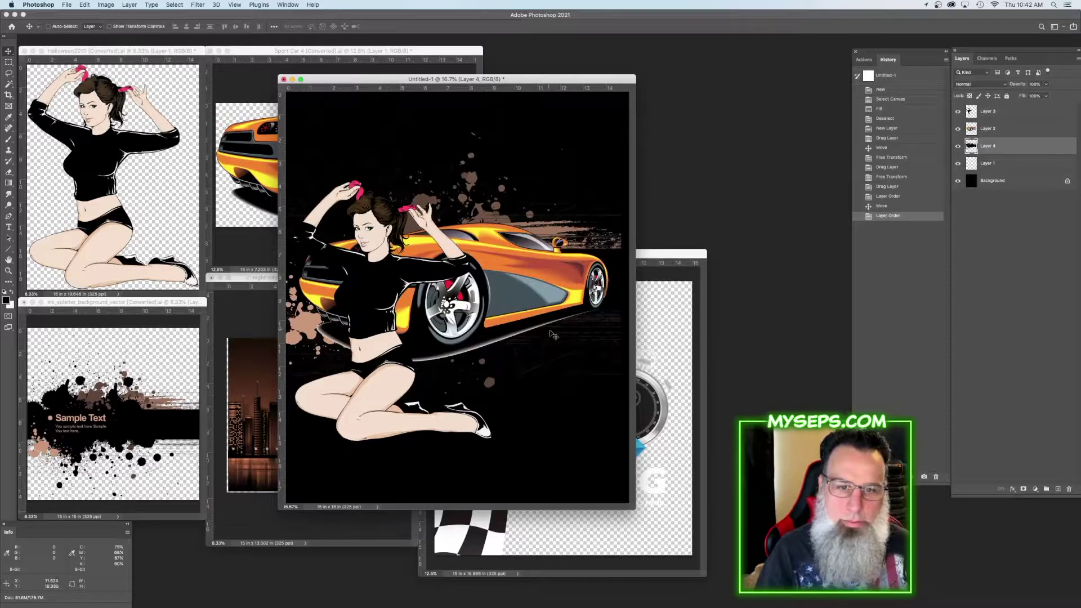
pyautogui.moveTo(546, 327)
pyautogui.mouseDown()
pyautogui.moveTo(565, 333)
pyautogui.moveTo(507, 321)
pyautogui.moveTo(560, 333)
pyautogui.mouseUp()
# Copy the night city skyline in below the splatter layer and move it left and down
pyautogui.click(220, 415)
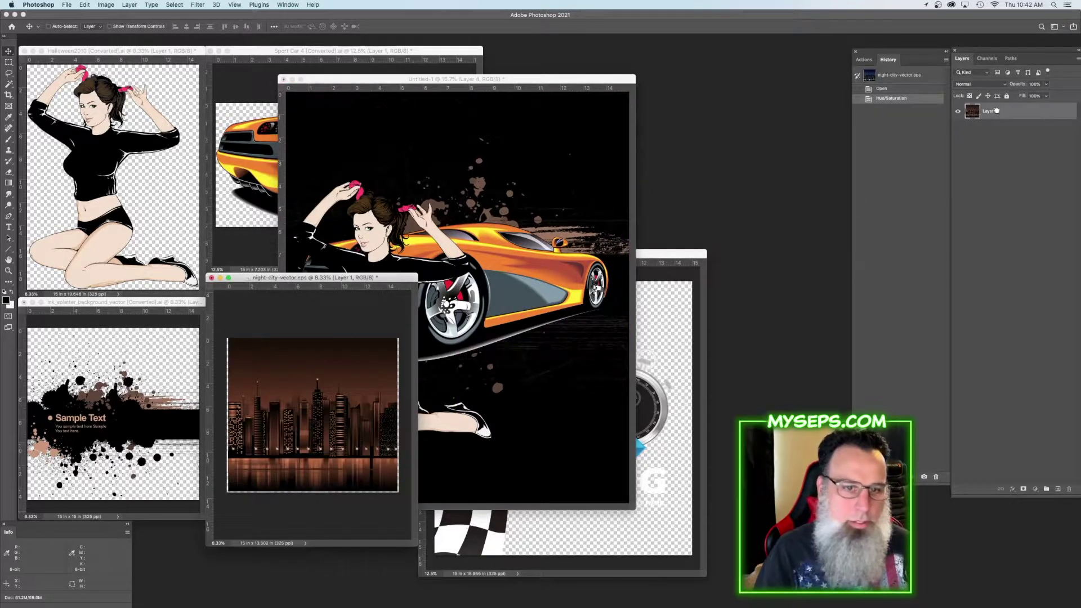
pyautogui.moveTo(996, 111); pyautogui.dragTo(540, 174)
pyautogui.moveTo(1013, 147); pyautogui.dragTo(1007, 172)
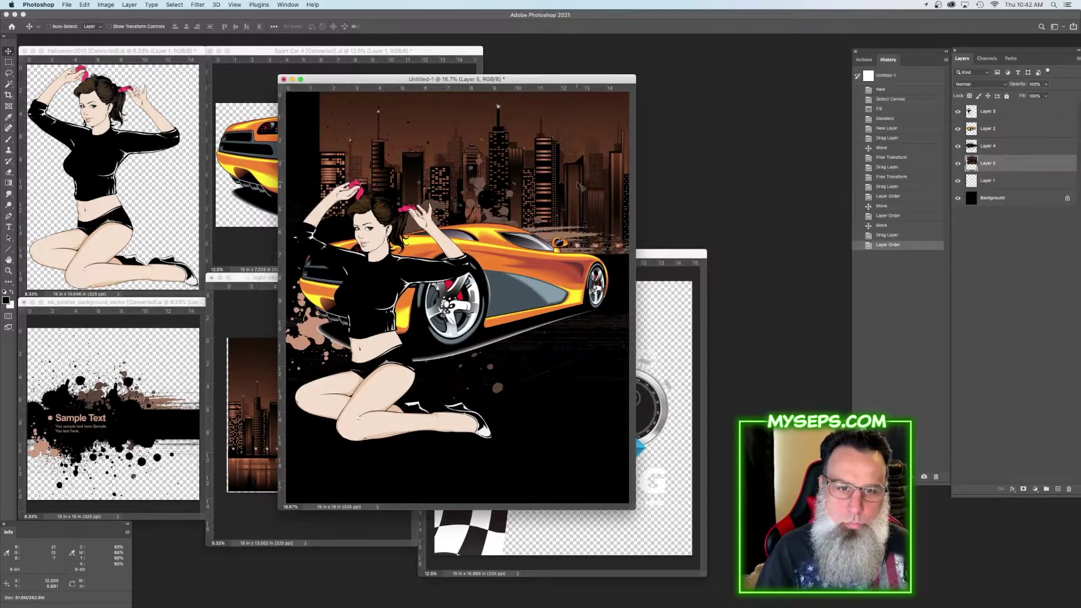
pyautogui.moveTo(577, 185); pyautogui.dragTo(546, 251)
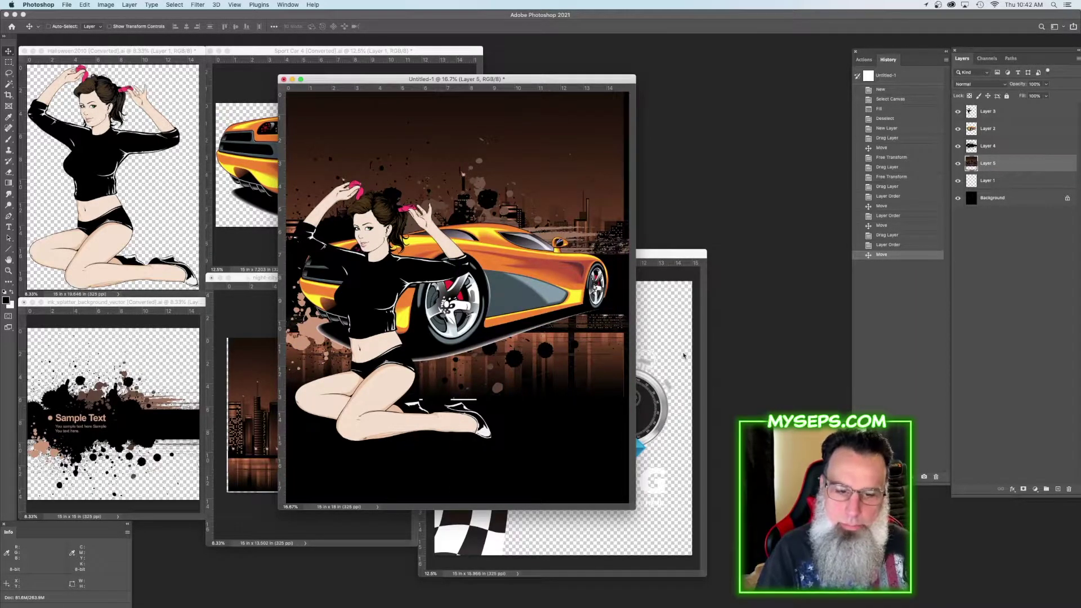
# Copy the RACING lettering from the logo document into the design as the top layer, below the car
pyautogui.click(654, 396)
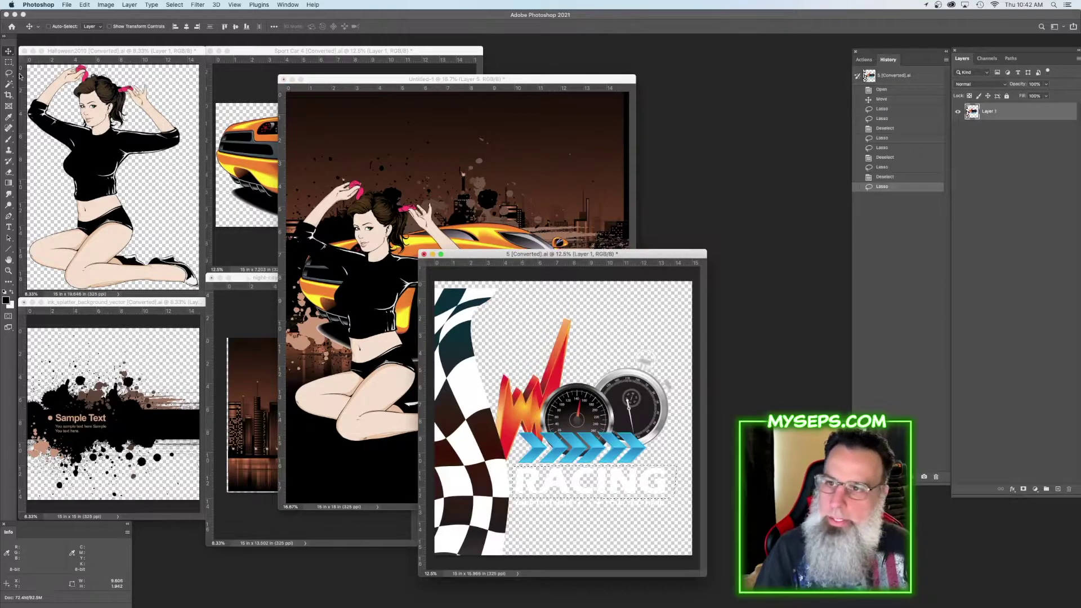
pyautogui.press('l')
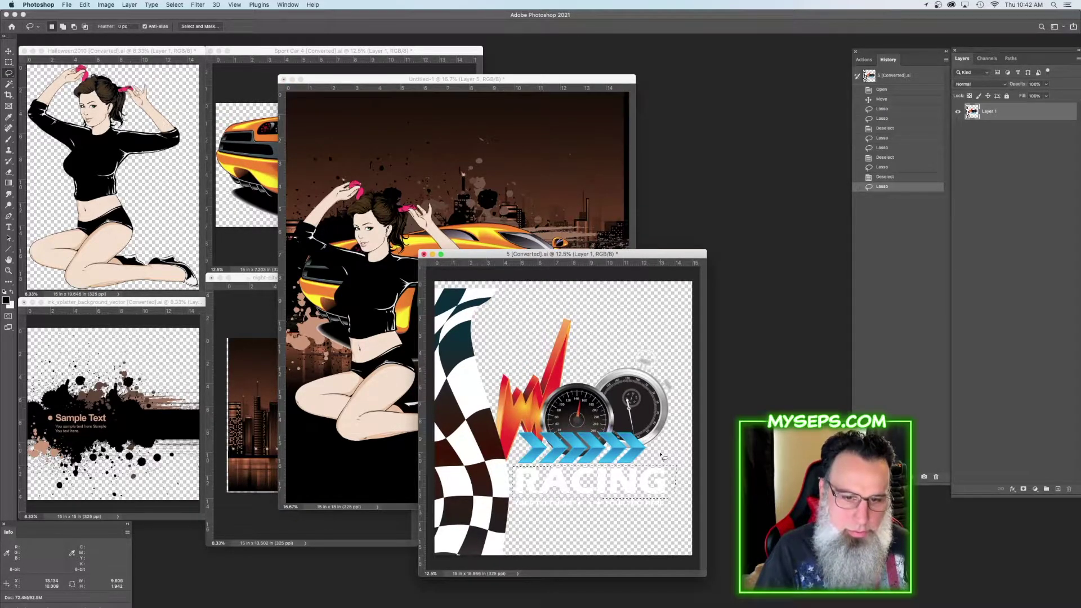
pyautogui.press('super+c')
pyautogui.hotkey('ctrl', 'Tab')
pyautogui.press('super+v')
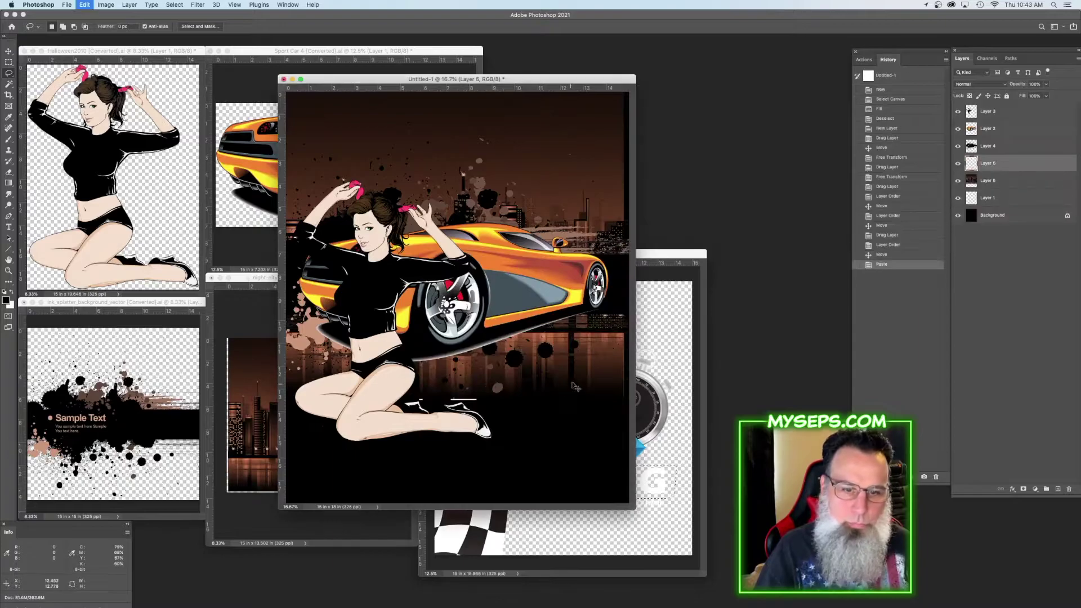
pyautogui.moveTo(998, 172); pyautogui.dragTo(1000, 108)
pyautogui.click(9, 51)
pyautogui.moveTo(486, 307); pyautogui.dragTo(534, 377)
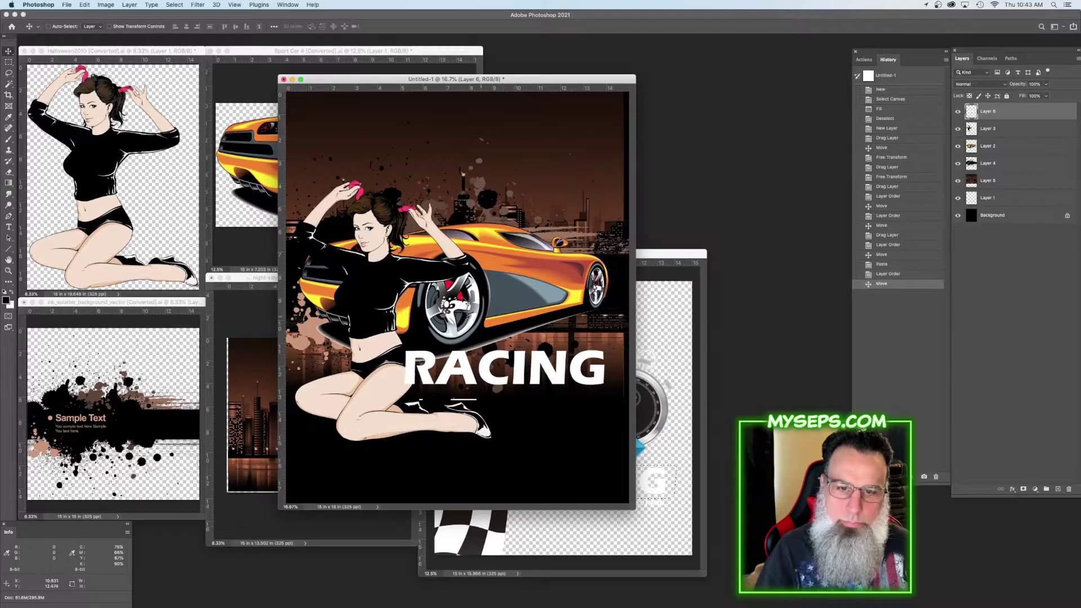
# Stretch the RACING text taller and slant it with a skew
pyautogui.click(85, 5)
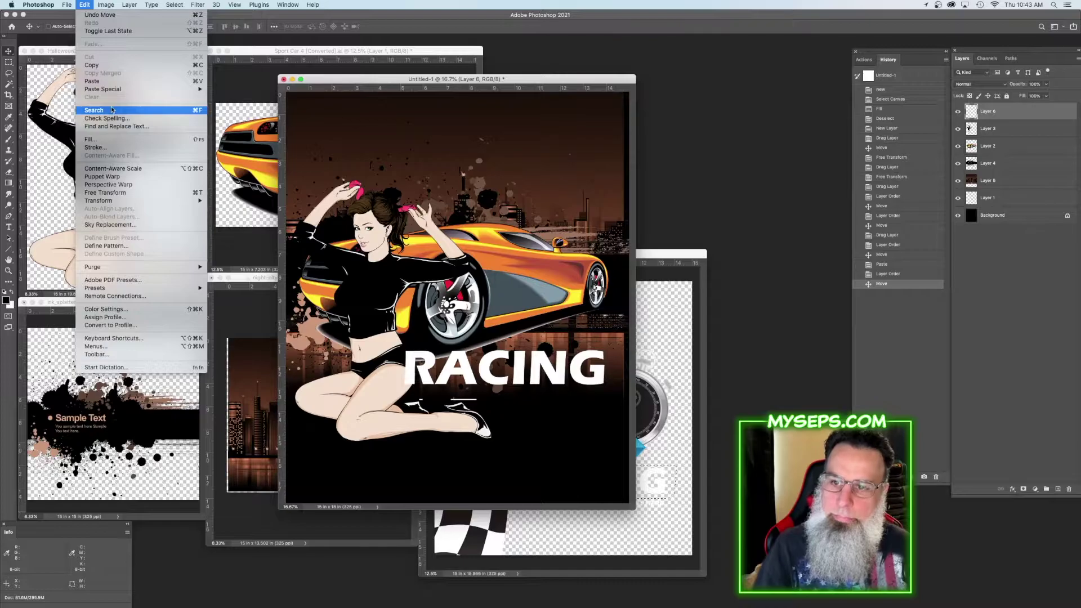
pyautogui.moveTo(115, 201)
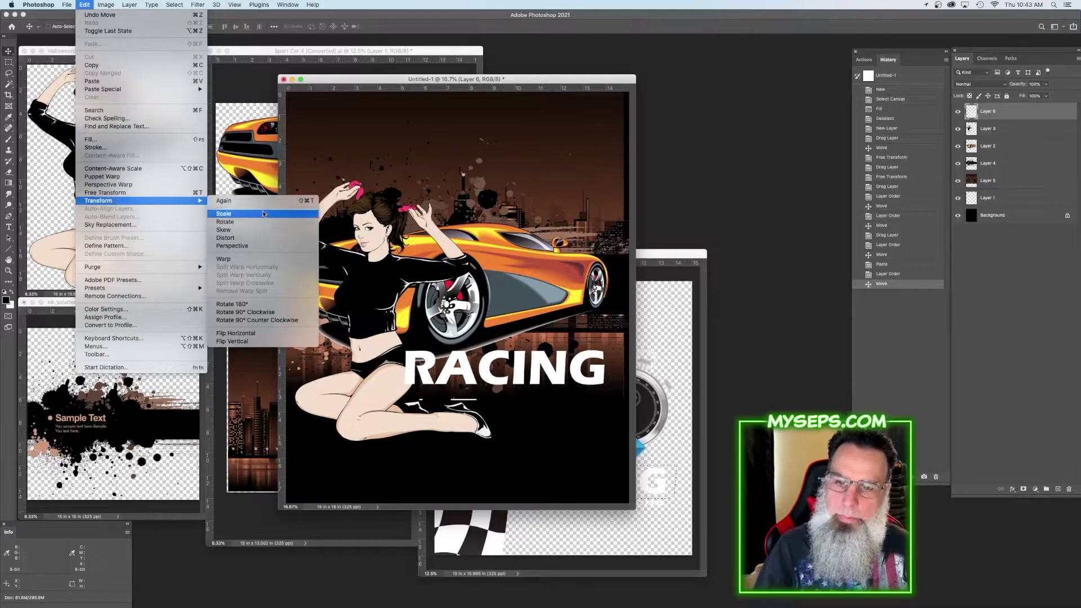
pyautogui.click(256, 236)
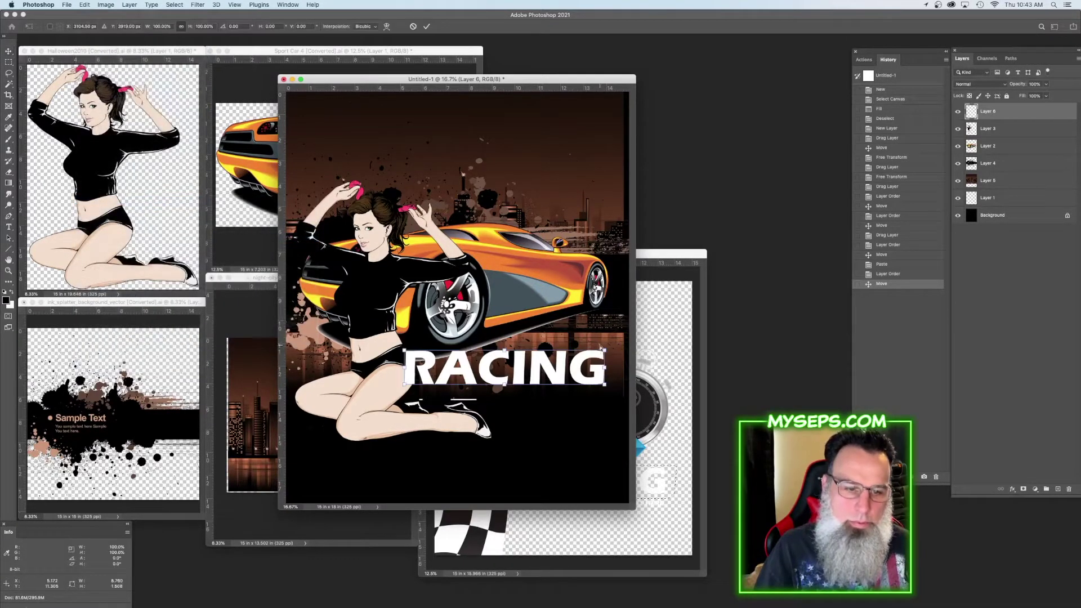
pyautogui.moveTo(600, 347); pyautogui.dragTo(605, 339)
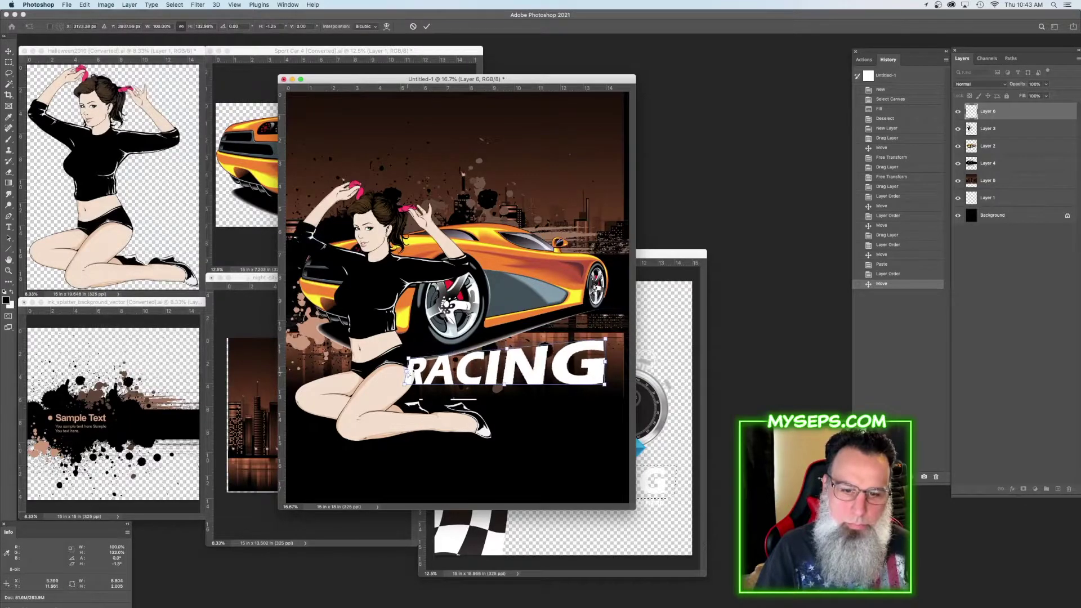
pyautogui.moveTo(604, 385); pyautogui.dragTo(597, 378)
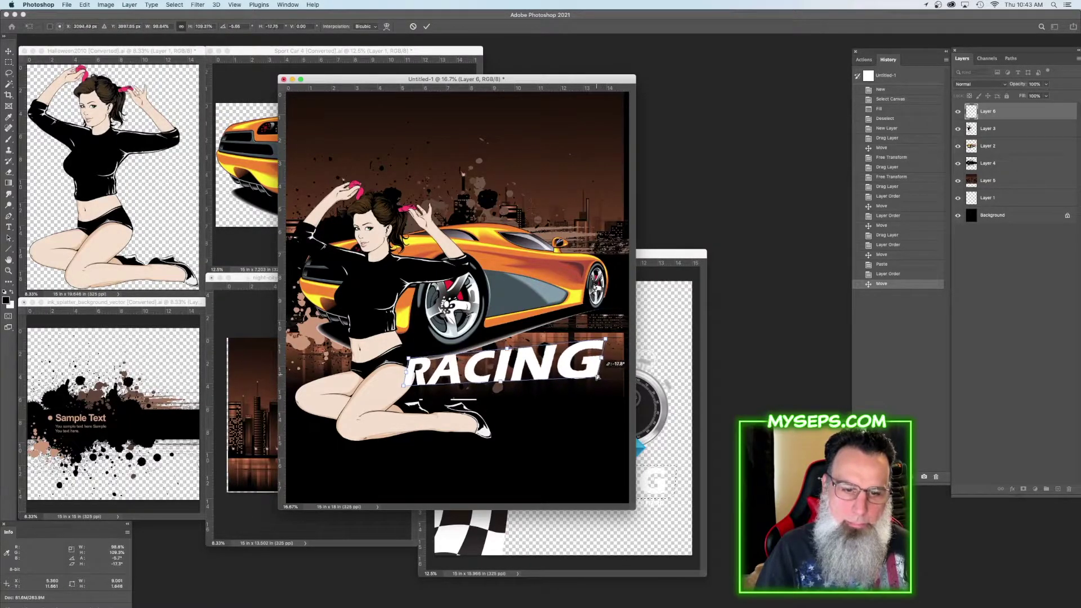
pyautogui.press('Return')
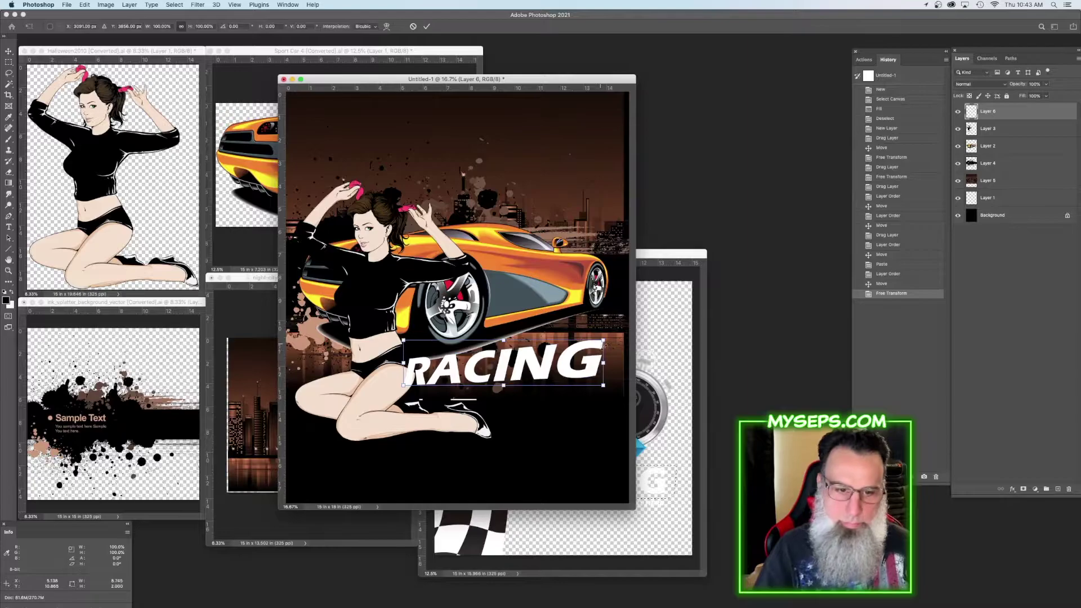
# Rotate RACING about -6.7° upward and nudge it slightly up
pyautogui.moveTo(611, 333); pyautogui.dragTo(607, 321)
pyautogui.moveTo(571, 357); pyautogui.dragTo(587, 358)
pyautogui.press('Return')
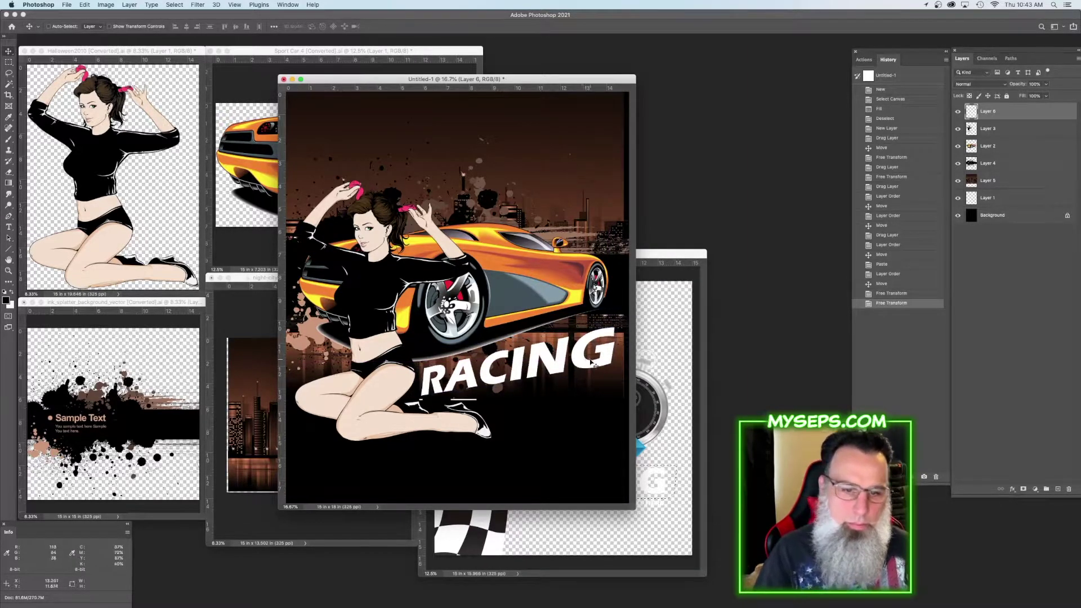
pyautogui.moveTo(598, 360); pyautogui.dragTo(599, 356)
pyautogui.hotkey('ctrl', 'Tab')
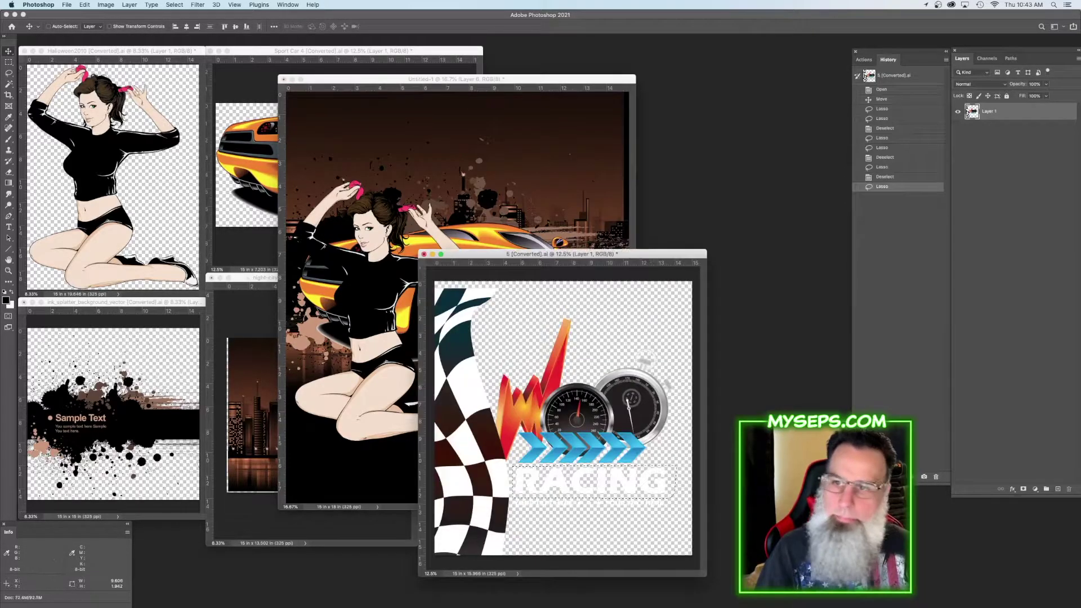
# Lasso-copy the racing logo into the design as Layer 7 below Layer 4, and raise it
pyautogui.press('l')
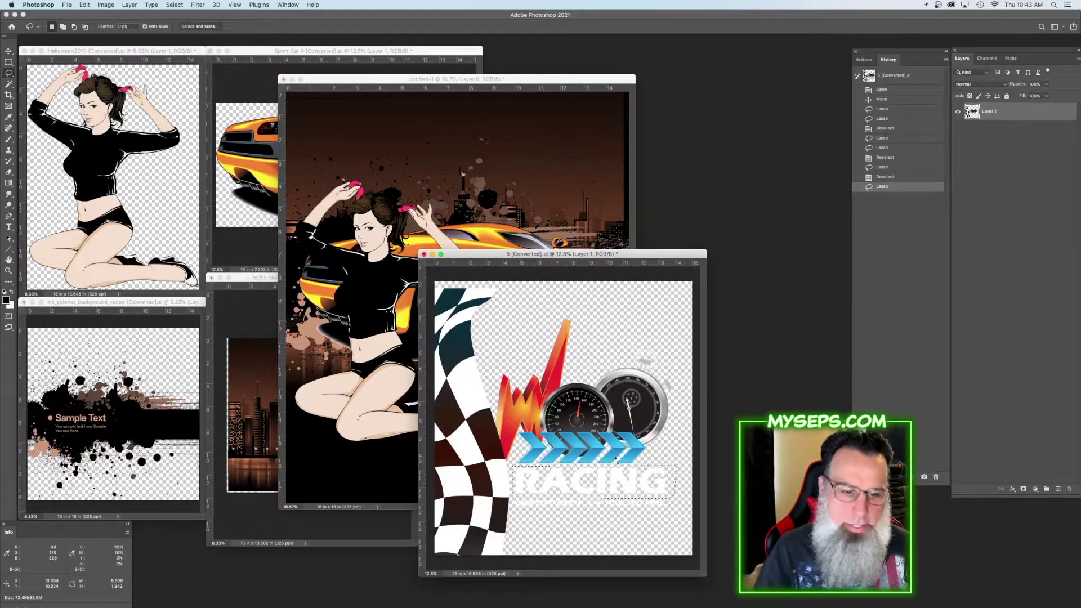
pyautogui.moveTo(671, 454)
pyautogui.mouseDown()
pyautogui.moveTo(633, 470)
pyautogui.moveTo(510, 470)
pyautogui.moveTo(494, 413)
pyautogui.moveTo(544, 310)
pyautogui.moveTo(672, 330)
pyautogui.moveTo(691, 406)
pyautogui.moveTo(682, 433)
pyautogui.mouseUp()
pyautogui.press('super+c')
pyautogui.click(640, 182)
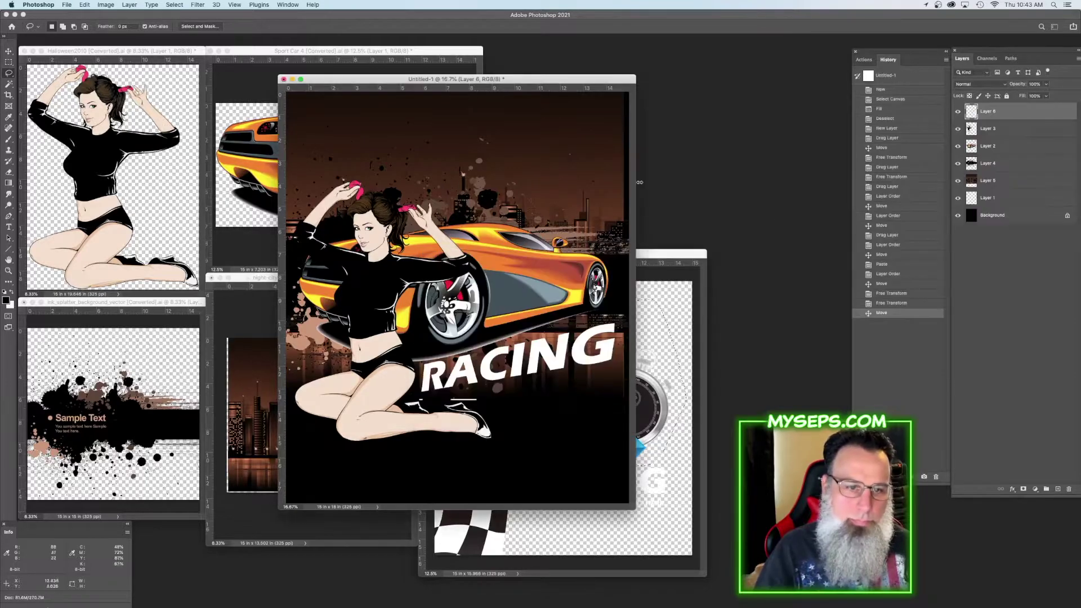
pyautogui.press('super+v')
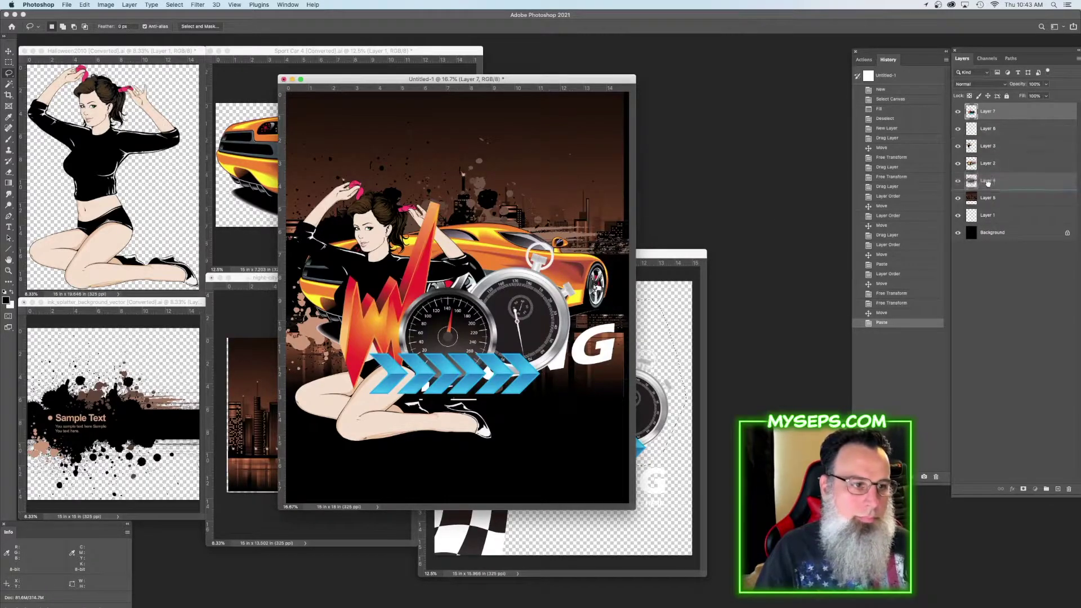
pyautogui.moveTo(988, 183); pyautogui.dragTo(987, 185)
pyautogui.press('v')
pyautogui.moveTo(463, 362); pyautogui.dragTo(462, 239)
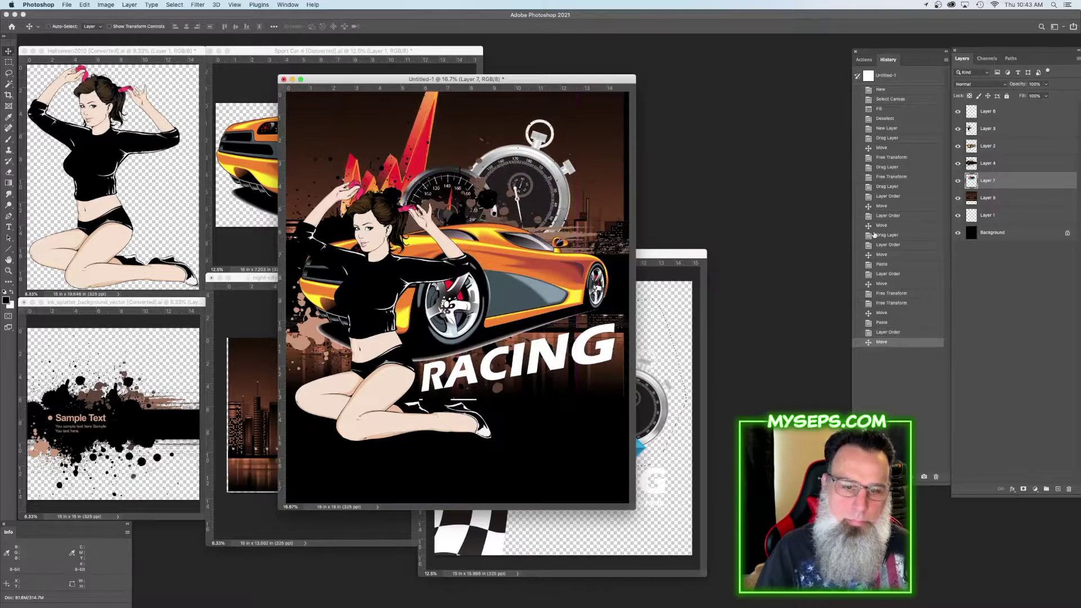
# Select Layers 6 through 1 and shift them down slightly
pyautogui.click(989, 215)
pyautogui.keyDown('shift'); pyautogui.click(987, 113); pyautogui.keyUp('shift')
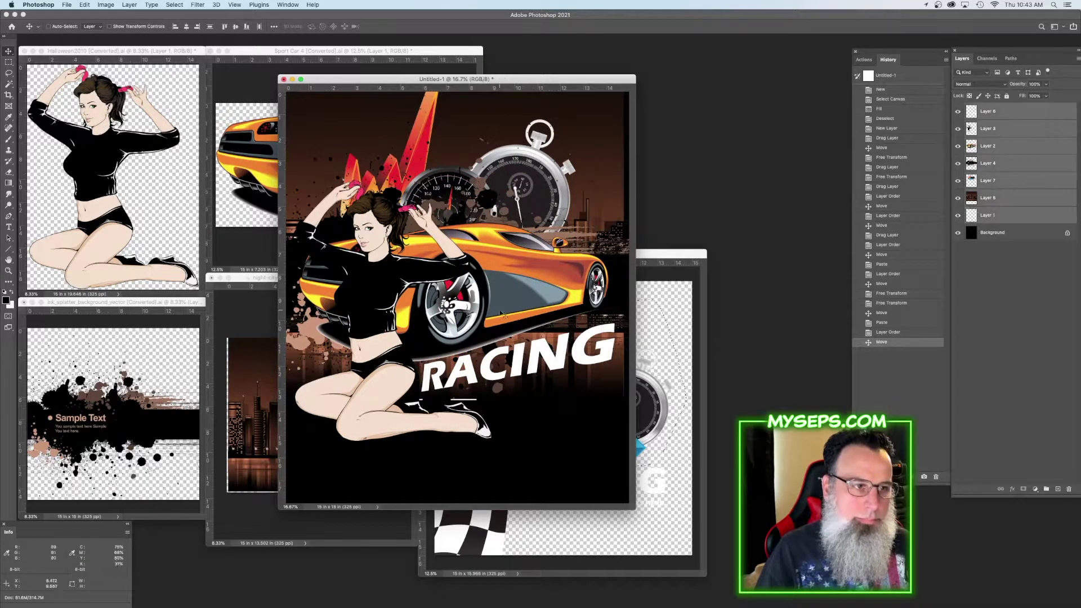
pyautogui.moveTo(462, 237); pyautogui.dragTo(462, 263)
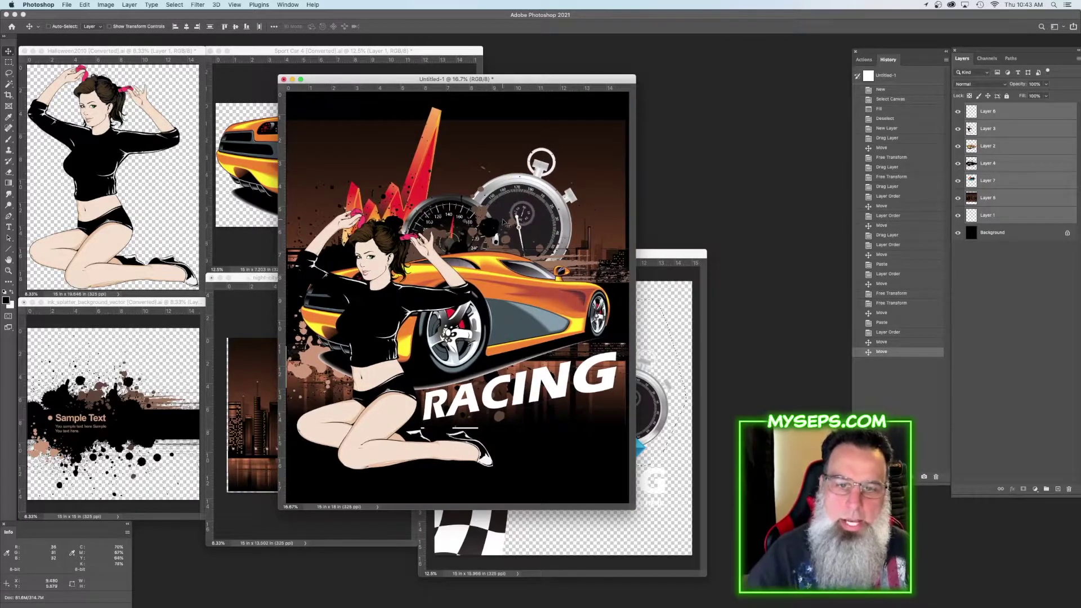
pyautogui.click(9, 73)
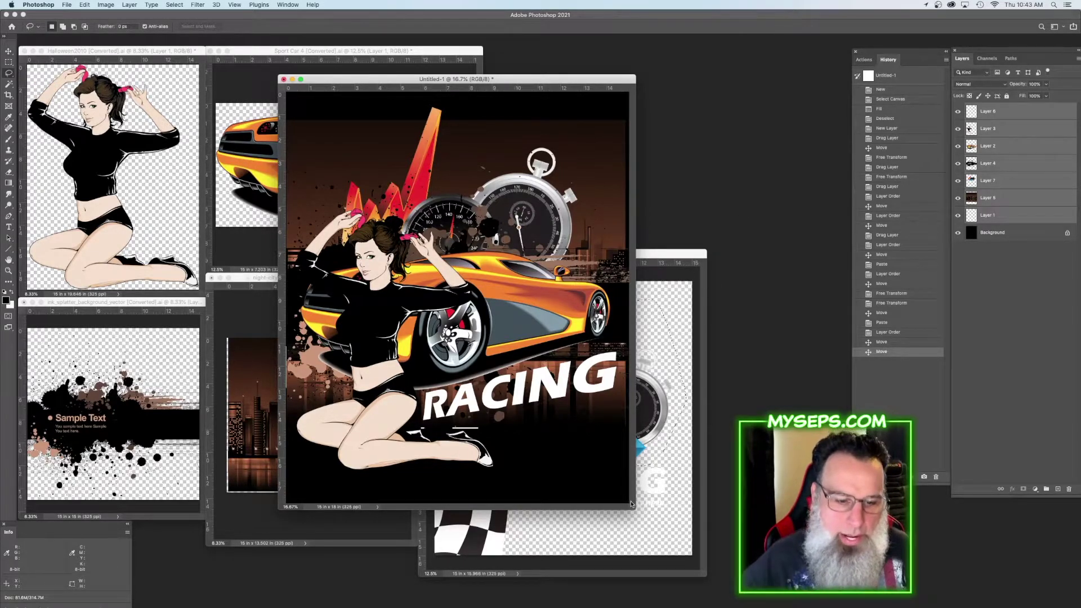
# Resize the Untitled-1 window, move it up-left, and enlarge it to fill most of the workspace
pyautogui.moveTo(631, 504); pyautogui.dragTo(664, 554)
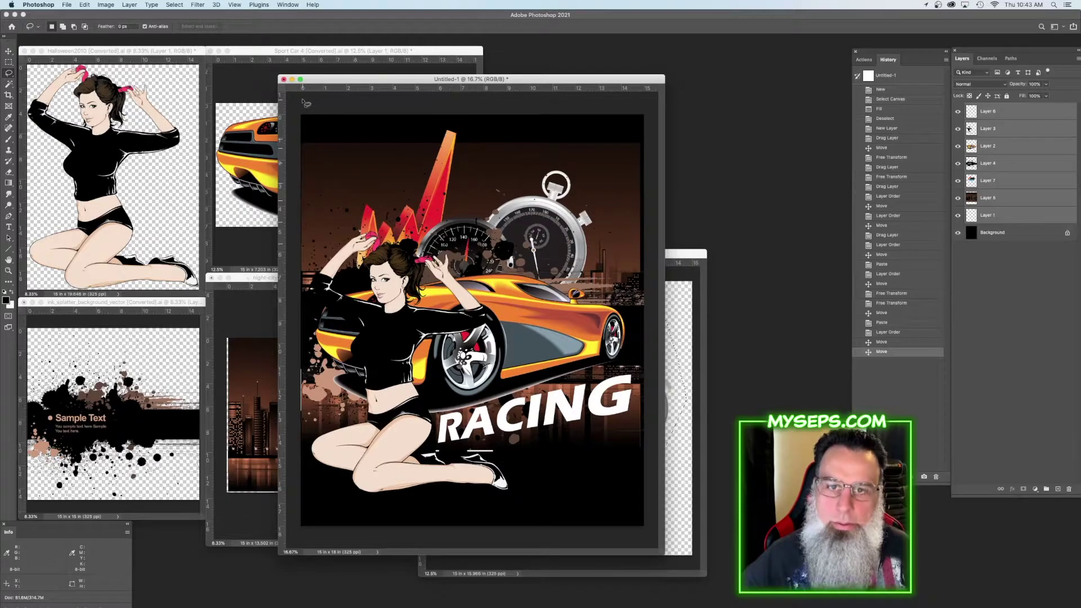
pyautogui.click(301, 79)
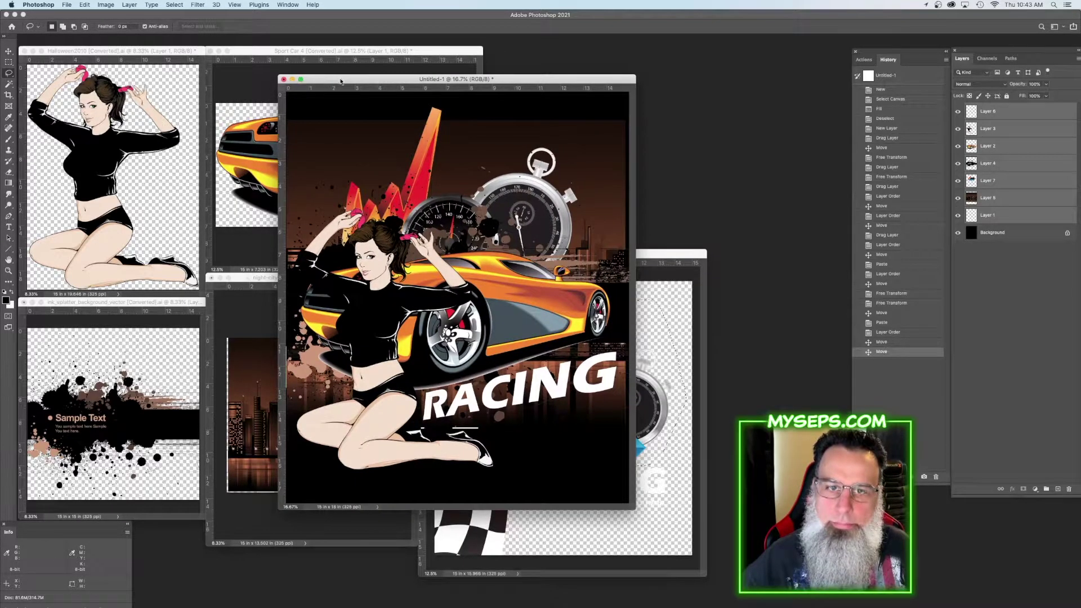
pyautogui.moveTo(340, 81); pyautogui.dragTo(233, 32)
pyautogui.moveTo(526, 459); pyautogui.dragTo(783, 604)
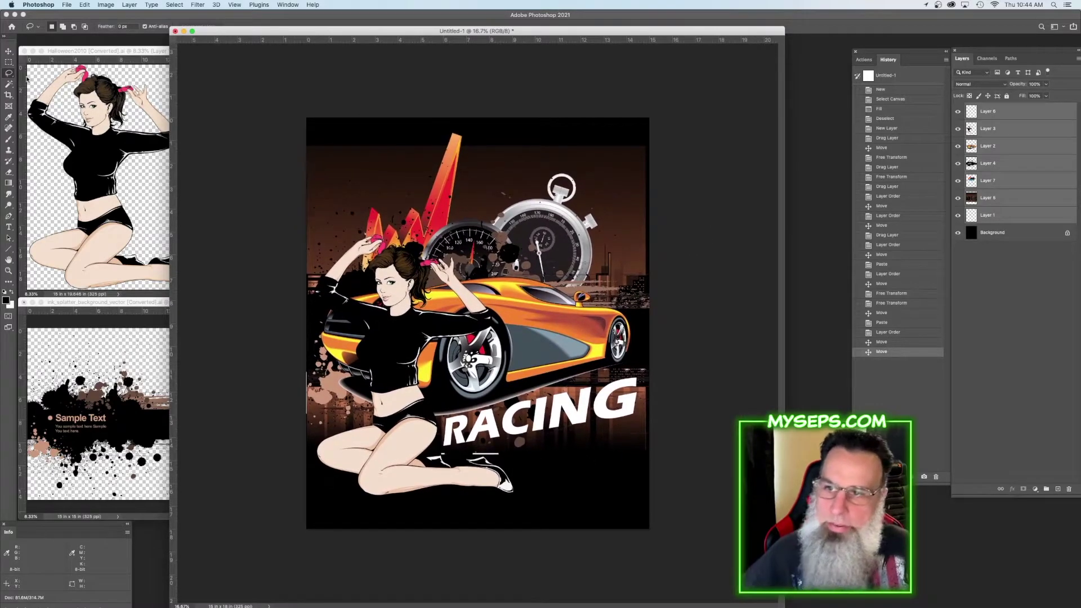
# On Layer 5, undo a test eraser stroke, then add new empty Layer 8 above it
pyautogui.click(1002, 200)
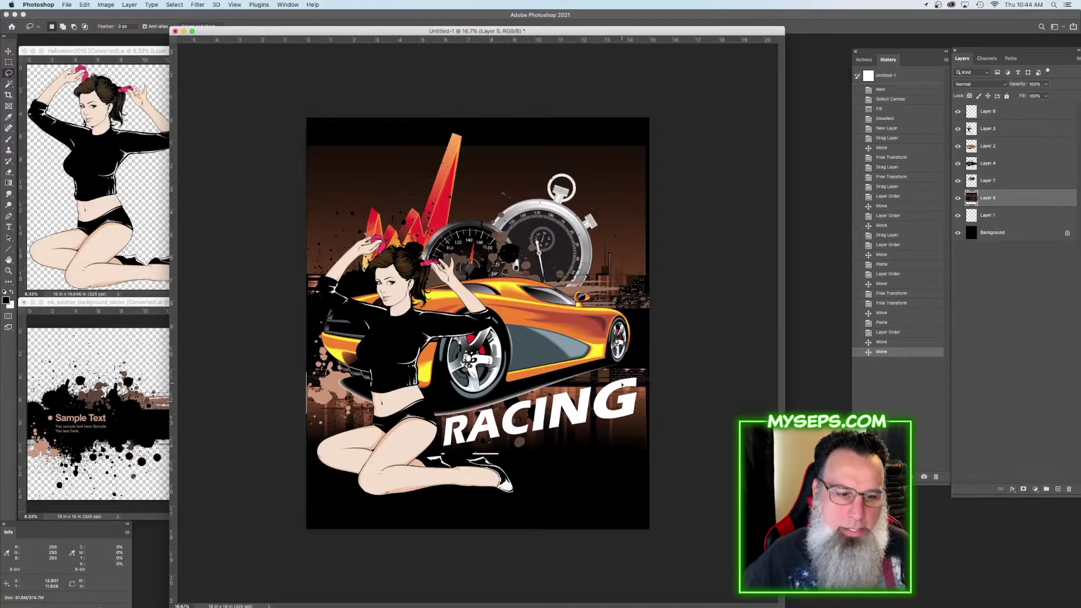
pyautogui.click(8, 173)
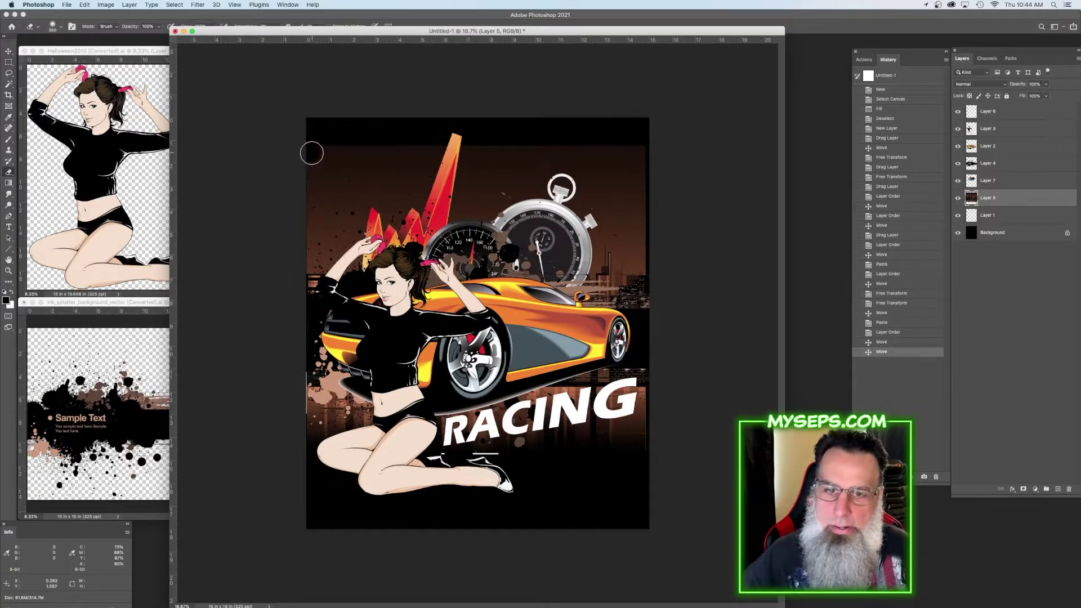
pyautogui.moveTo(311, 152)
pyautogui.mouseDown()
pyautogui.moveTo(335, 185)
pyautogui.moveTo(303, 189)
pyautogui.moveTo(318, 220)
pyautogui.moveTo(305, 276)
pyautogui.moveTo(320, 382)
pyautogui.moveTo(307, 398)
pyautogui.moveTo(308, 450)
pyautogui.mouseUp()
pyautogui.press('super+z')
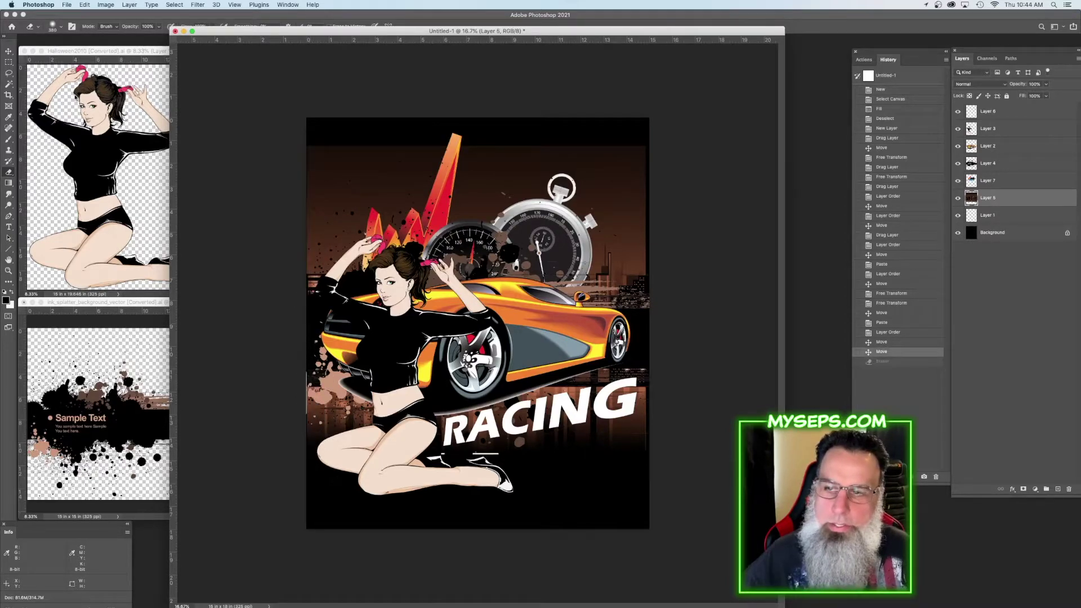
pyautogui.click(9, 72)
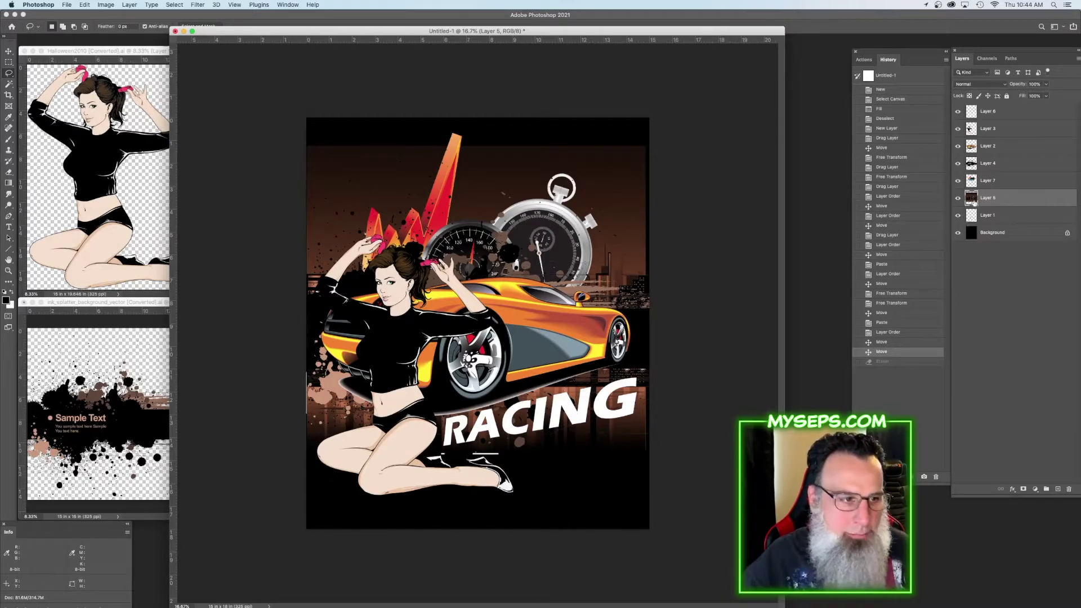
pyautogui.click(1057, 489)
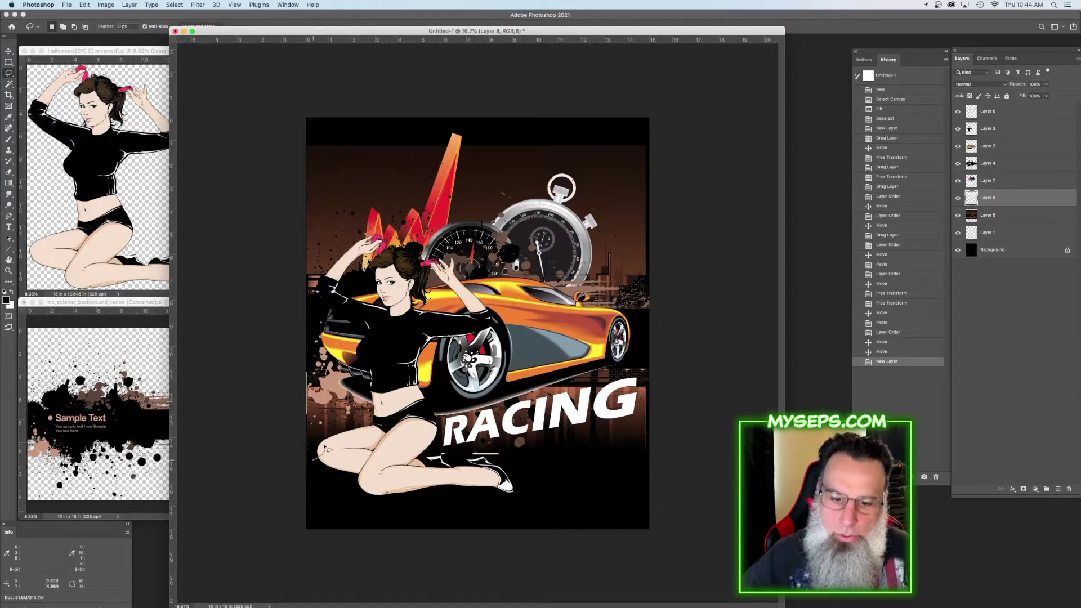
# On Layer 8, lasso a wavy area around the artwork, fill it black, and apply Gaussian Blur
pyautogui.moveTo(324, 447)
pyautogui.mouseDown()
pyautogui.moveTo(328, 315)
pyautogui.moveTo(318, 306)
pyautogui.moveTo(316, 218)
pyautogui.moveTo(327, 154)
pyautogui.moveTo(479, 148)
pyautogui.moveTo(604, 165)
pyautogui.moveTo(632, 214)
pyautogui.moveTo(630, 447)
pyautogui.moveTo(665, 492)
pyautogui.moveTo(731, 112)
pyautogui.moveTo(664, 83)
pyautogui.moveTo(270, 112)
pyautogui.moveTo(258, 376)
pyautogui.mouseUp()
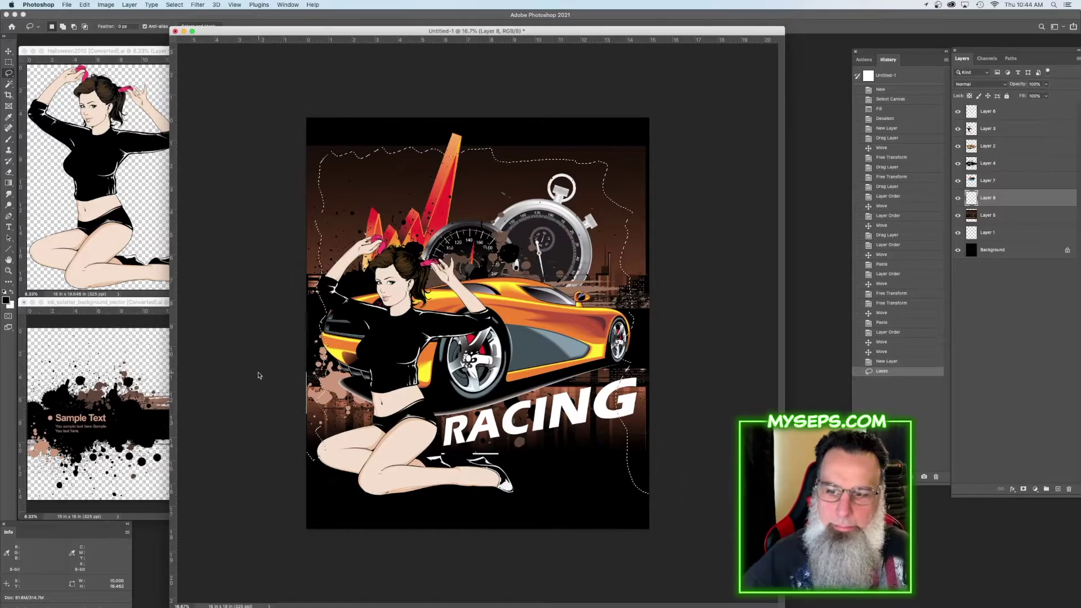
pyautogui.hotkey('alt', 'BackSpace')
pyautogui.press('super+d')
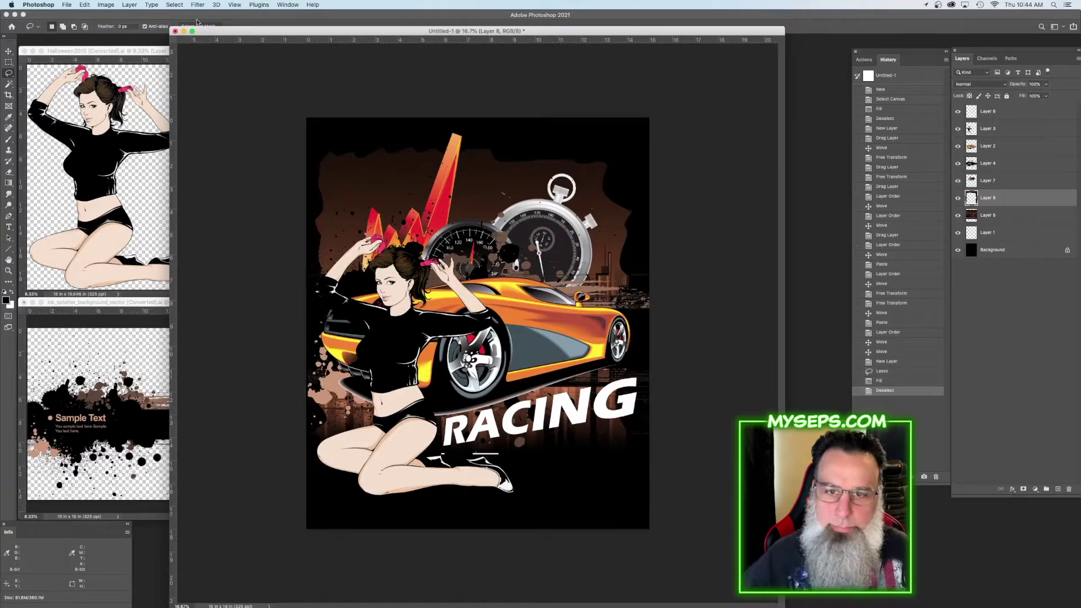
pyautogui.click(196, 4)
pyautogui.click(201, 14)
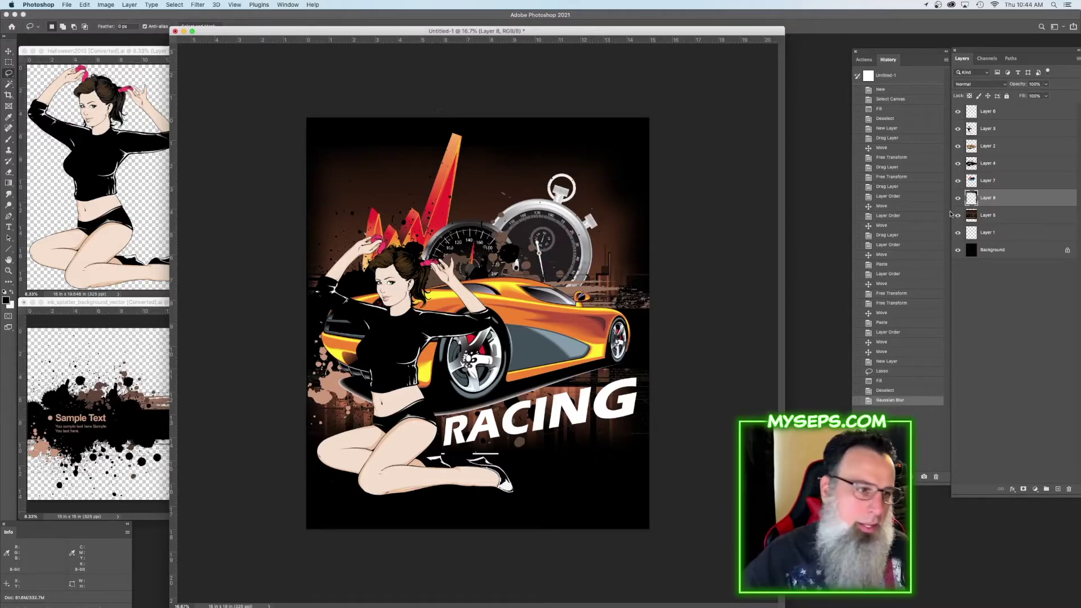
# Toggle Layer 8's visibility to compare the fade, then load and drop its pixel selection
pyautogui.click(958, 198)
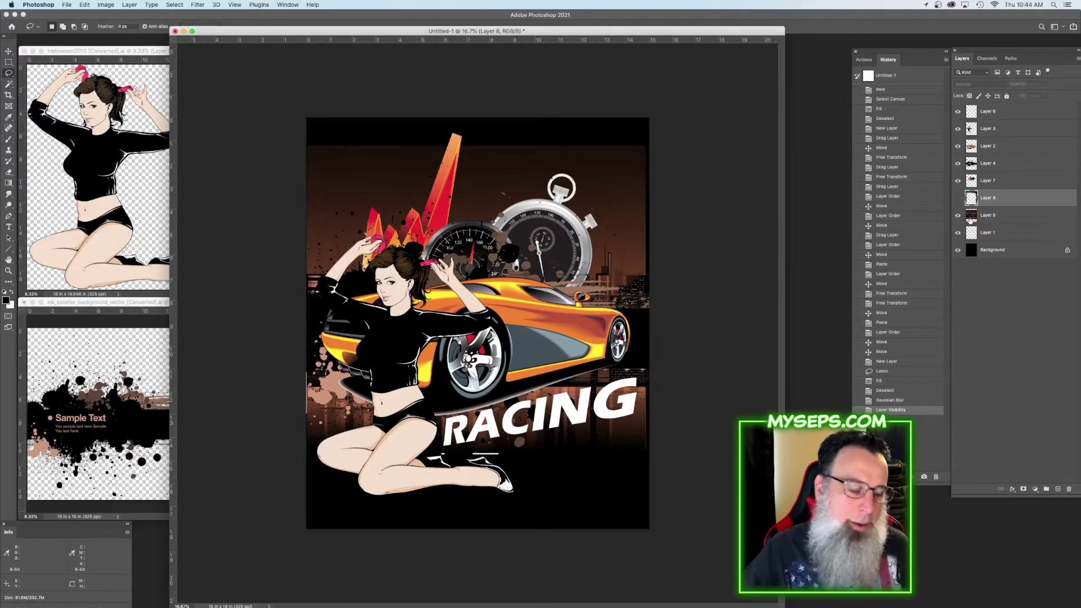
pyautogui.click(957, 198)
pyautogui.click(958, 198)
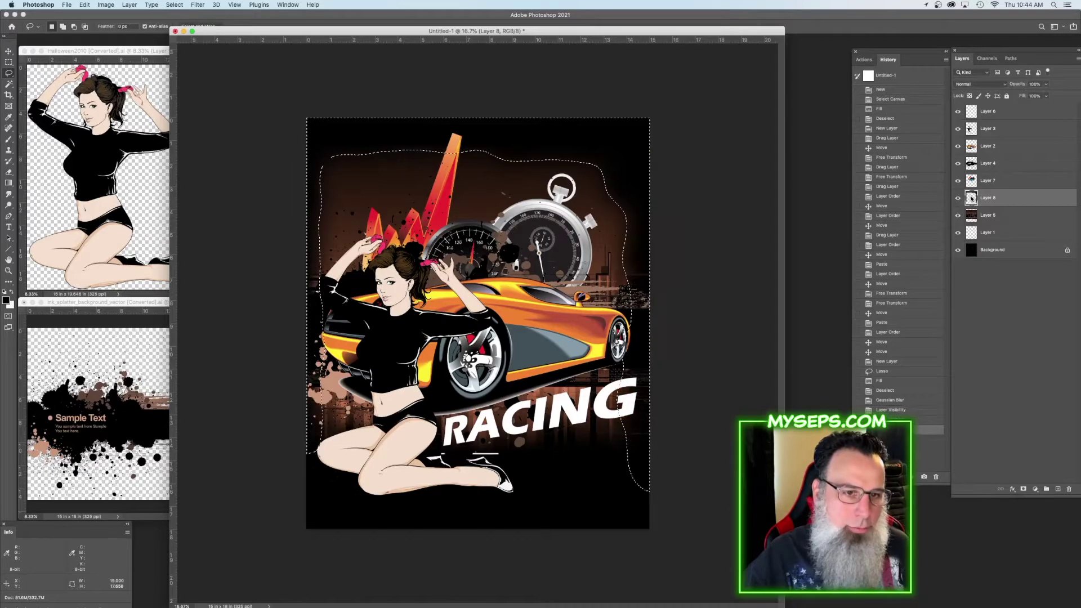
pyautogui.click(958, 198)
pyautogui.keyDown('super'); pyautogui.click(969, 198); pyautogui.keyUp('super')
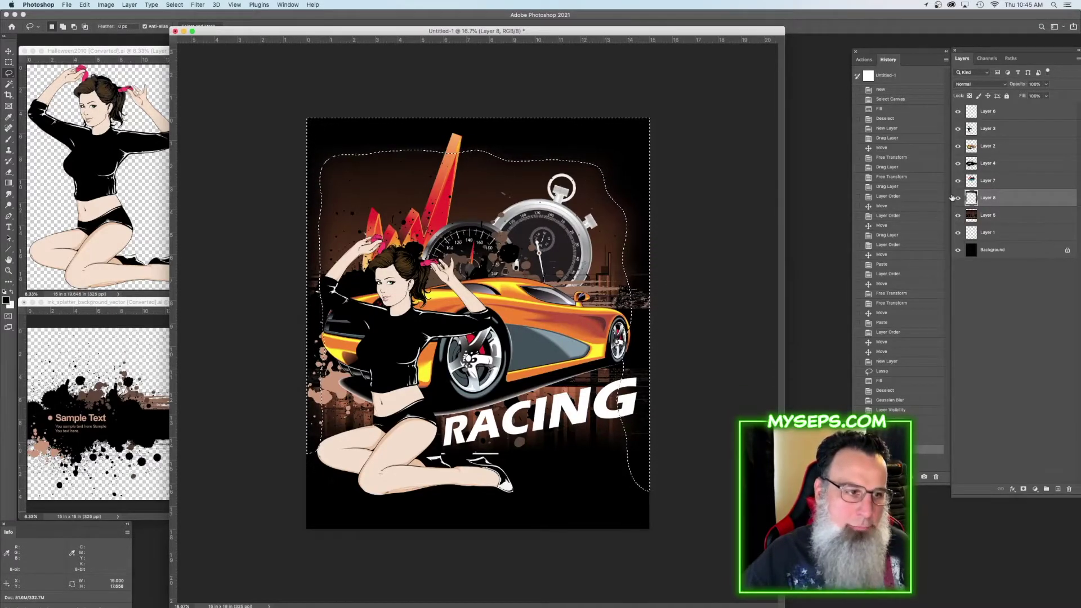
pyautogui.press('super+d')
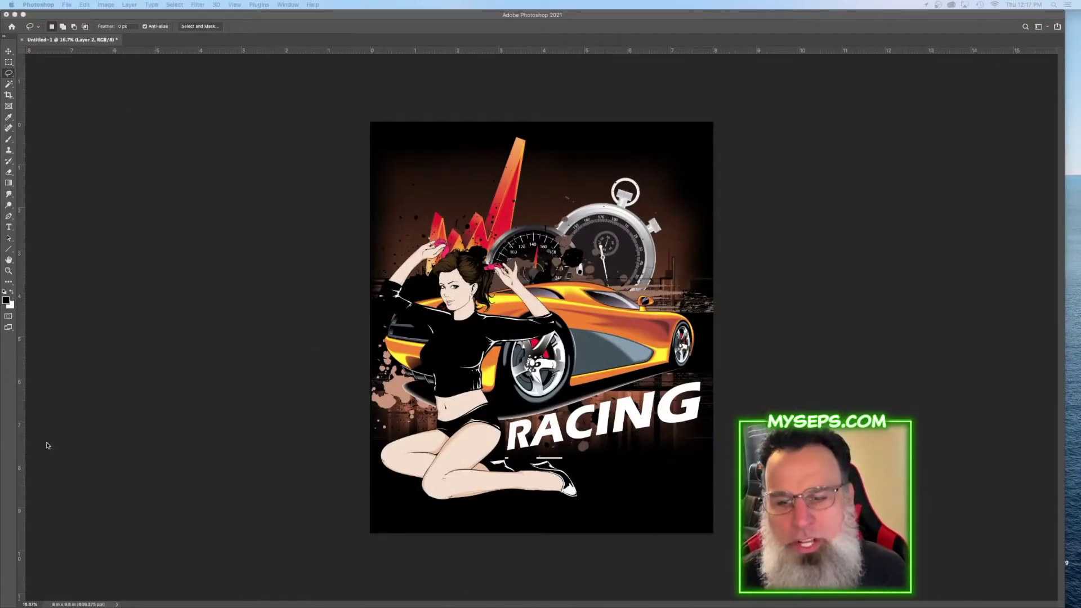
# Refocus Photoshop and show the design's RGB, Red, Green and Blue channels
pyautogui.click(331, 374)
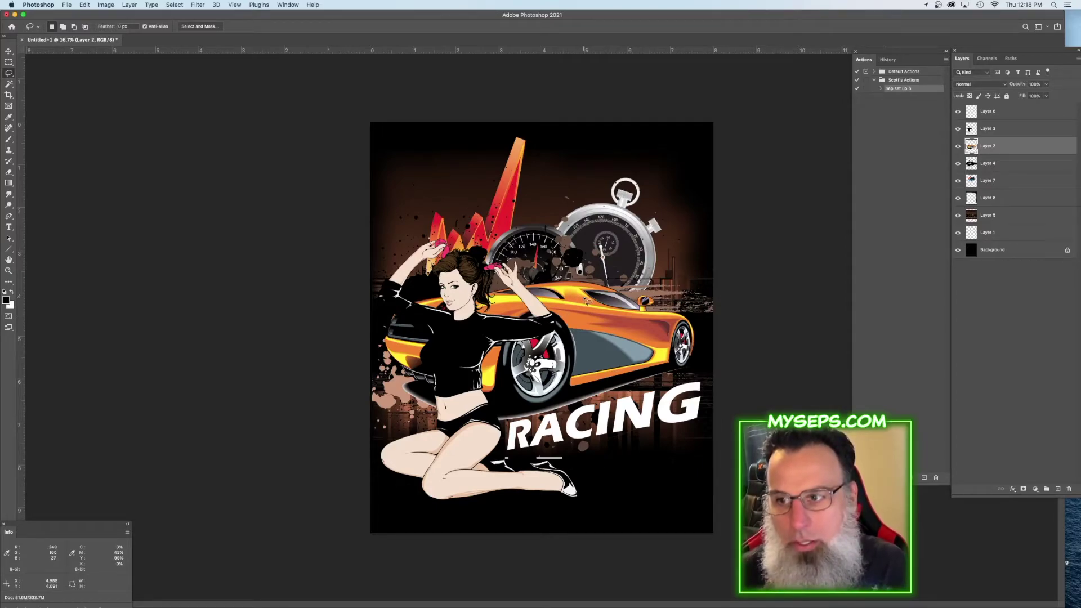
pyautogui.click(984, 59)
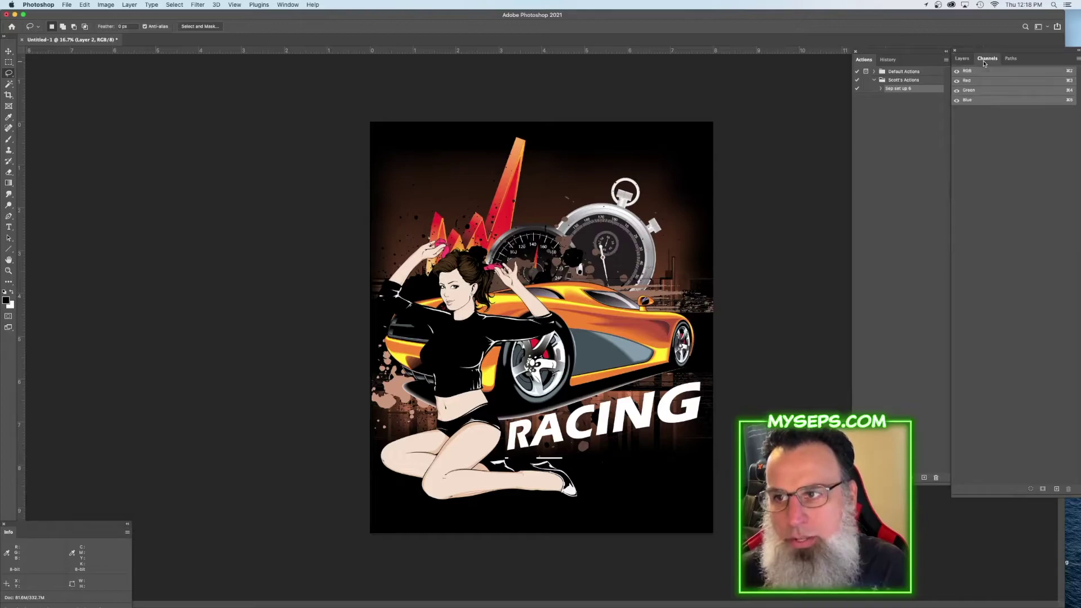
pyautogui.click(174, 5)
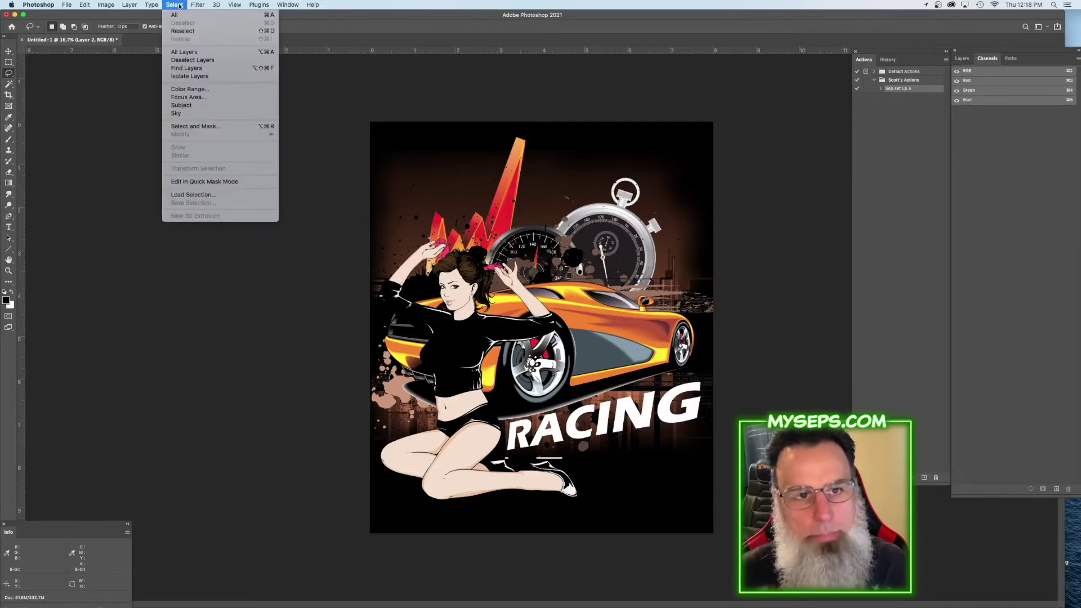
# Select the reds with Color Range and save them as a new Alpha 1 channel
pyautogui.click(183, 89)
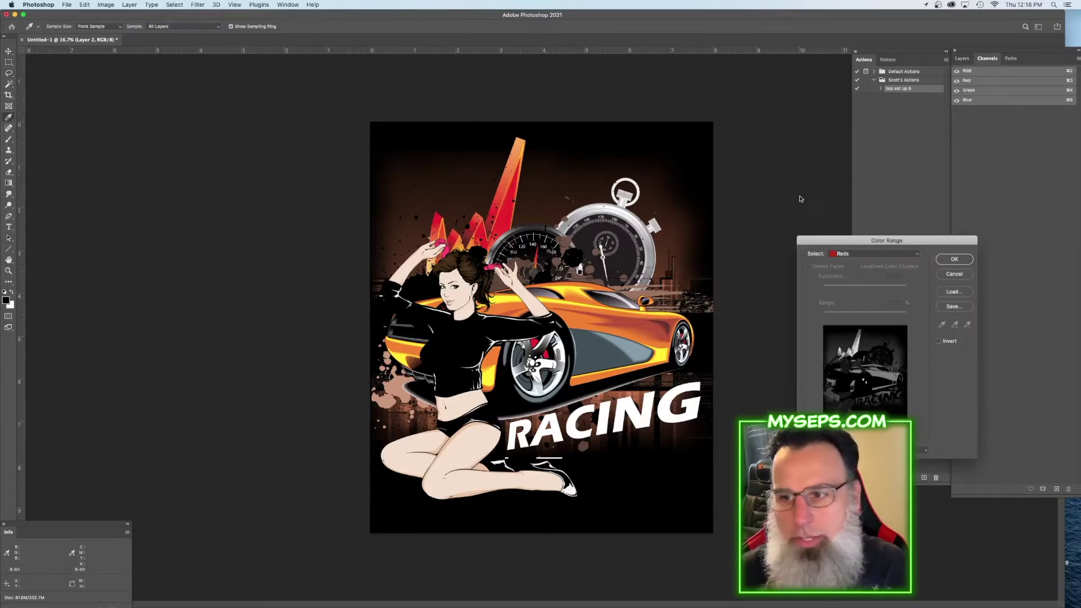
pyautogui.click(837, 254)
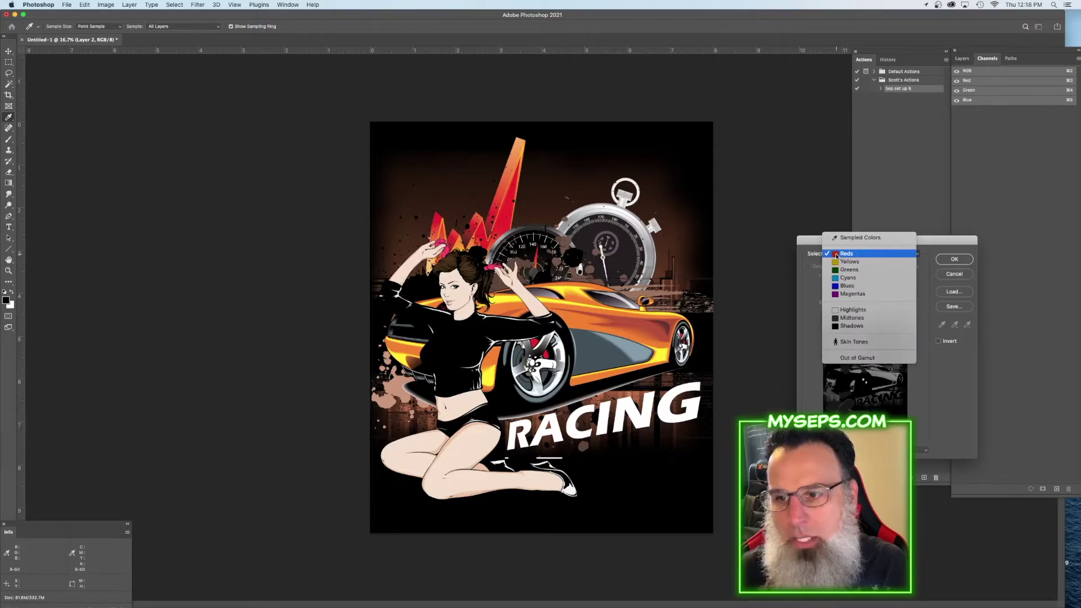
pyautogui.click(855, 254)
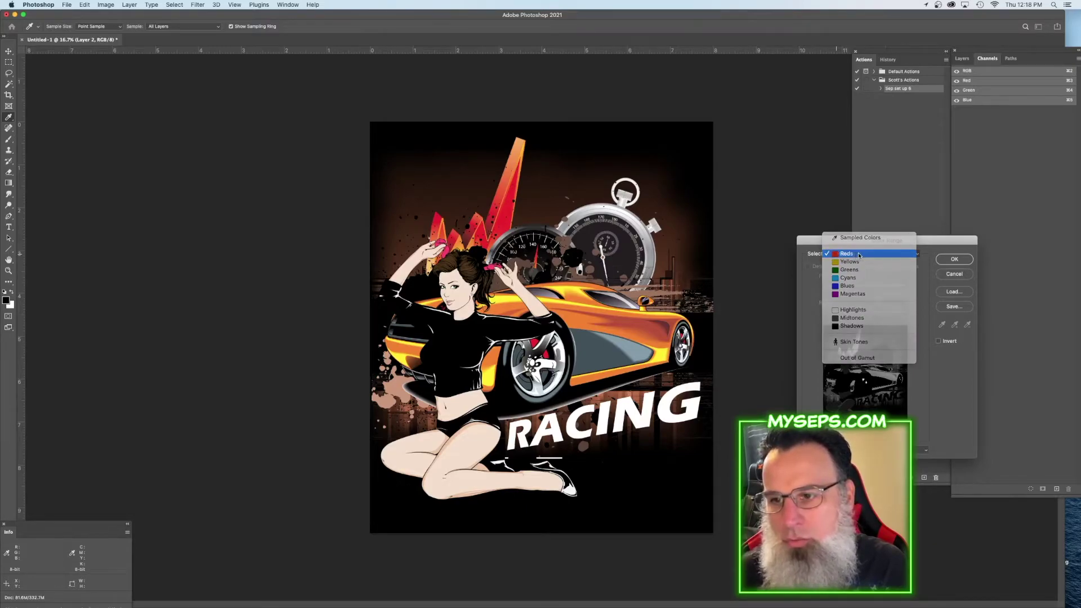
pyautogui.click(954, 259)
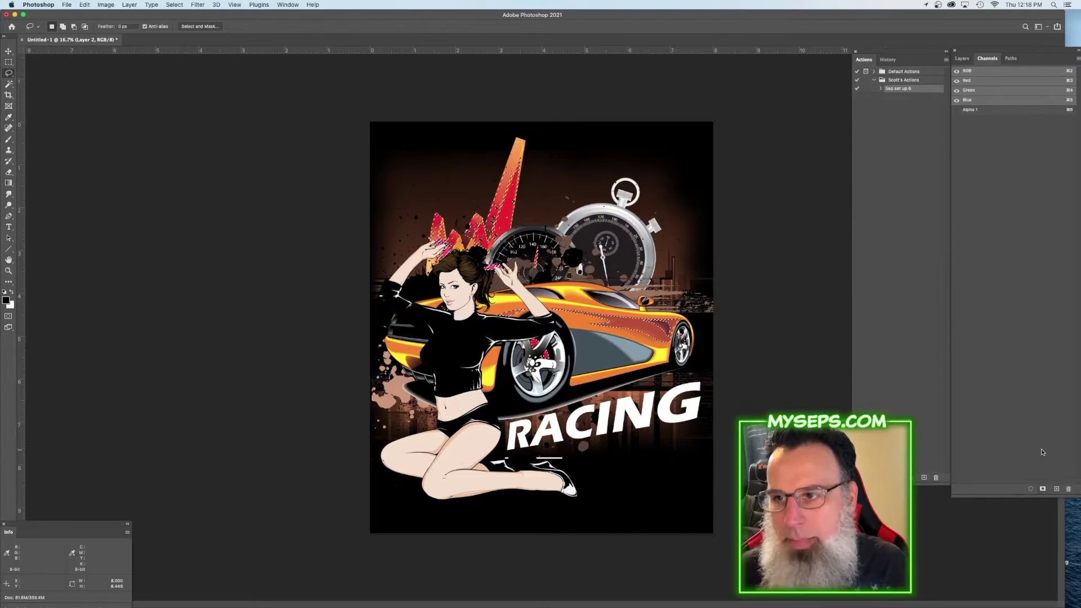
pyautogui.click(1042, 488)
pyautogui.click(978, 112)
# Deselect and brighten the Alpha 1 mask with Levels, white input set to 113
pyautogui.press('super+d')
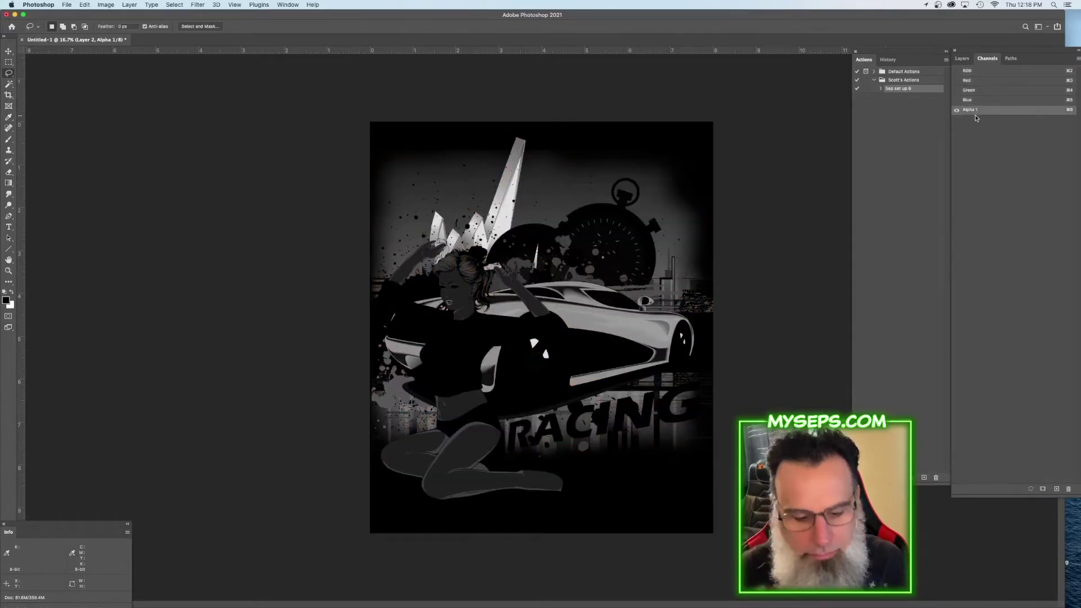
pyautogui.press('super+l')
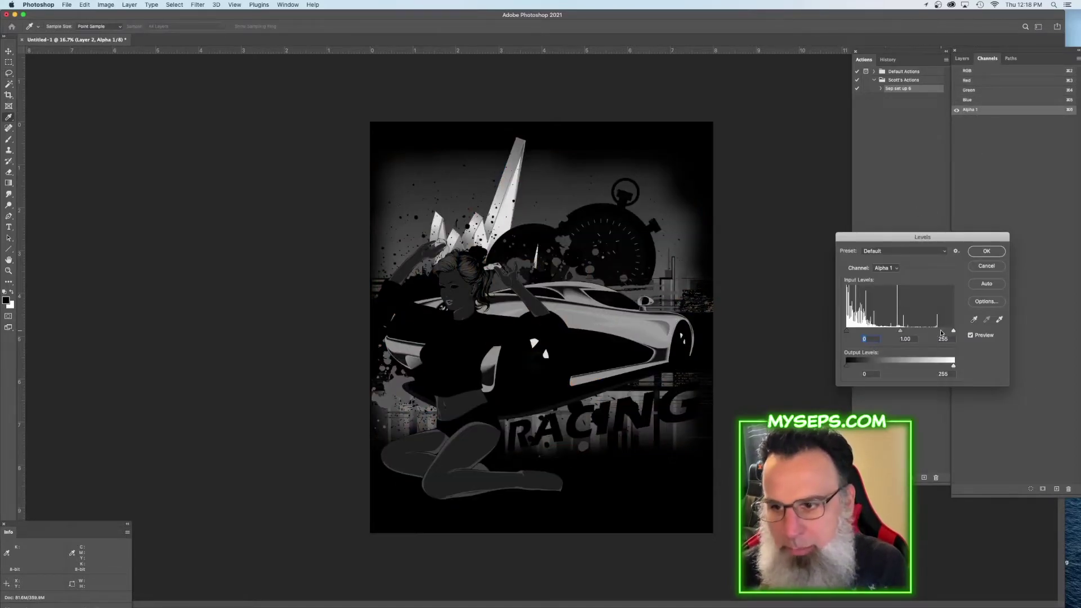
pyautogui.moveTo(952, 330); pyautogui.dragTo(894, 334)
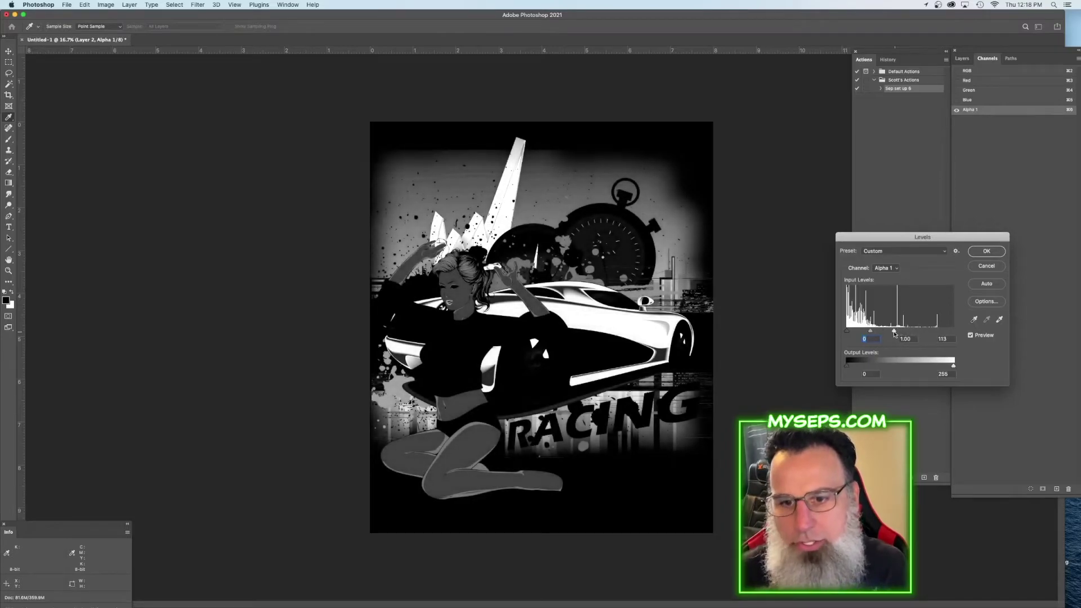
pyautogui.press('Return')
pyautogui.press('l')
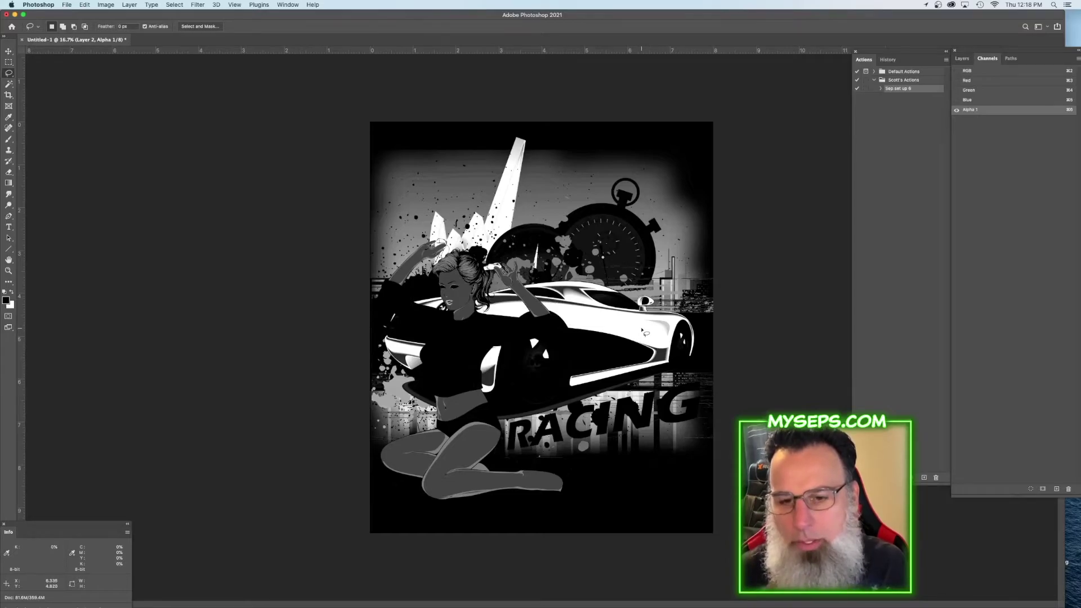
pyautogui.click(968, 72)
# Load the car layer's outline as a selection, subtracting the girl's body with the lasso
pyautogui.click(962, 58)
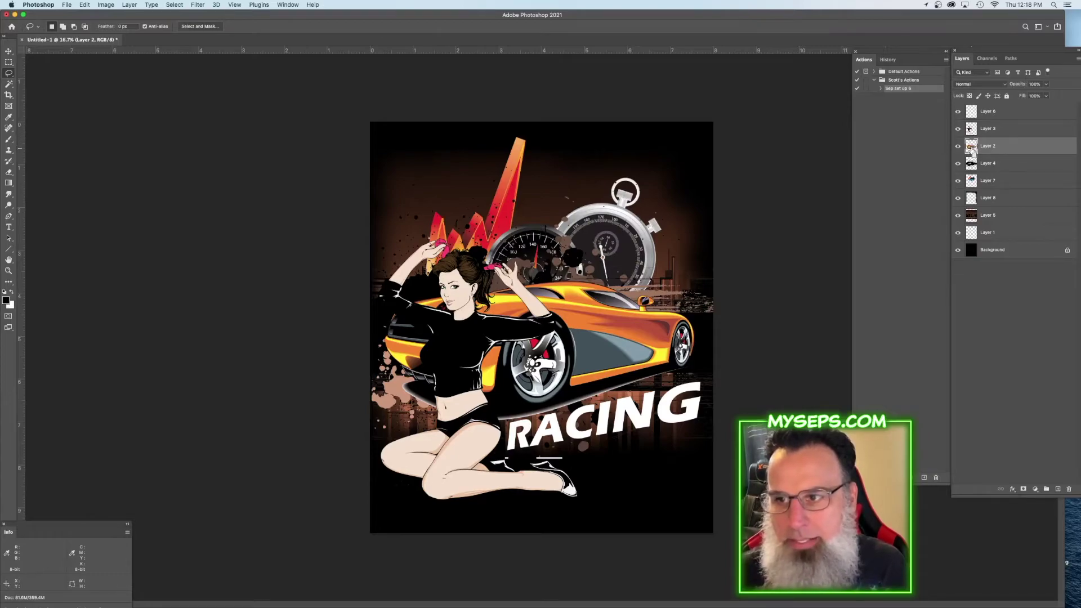
pyautogui.keyDown('super'); pyautogui.click(972, 148); pyautogui.keyUp('super')
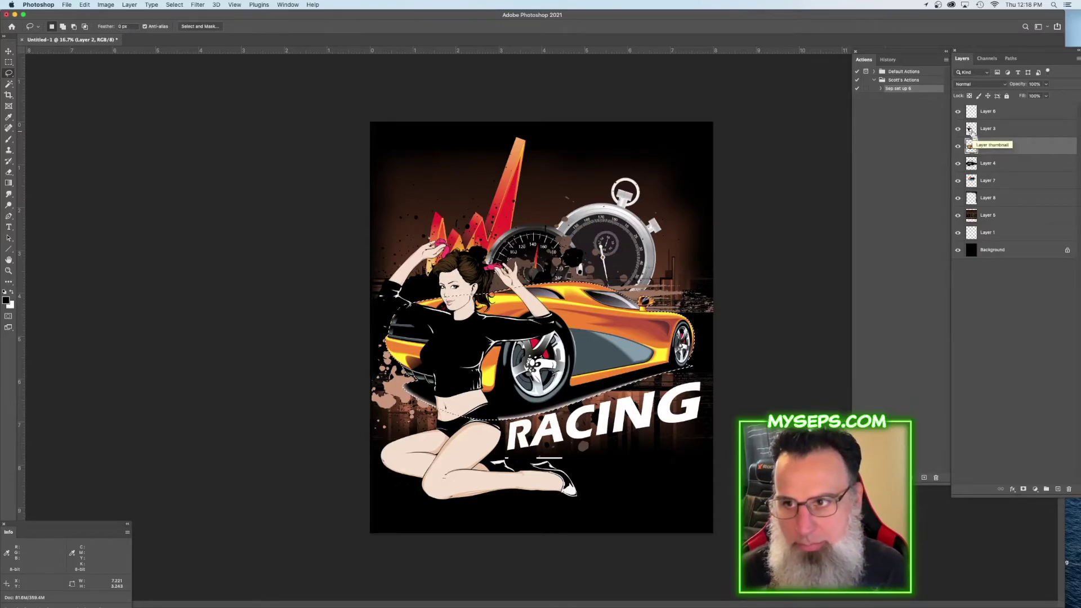
pyautogui.keyDown('alt'); pyautogui.keyDown('super'); pyautogui.click(971, 129); pyautogui.keyUp('super'); pyautogui.keyUp('alt')
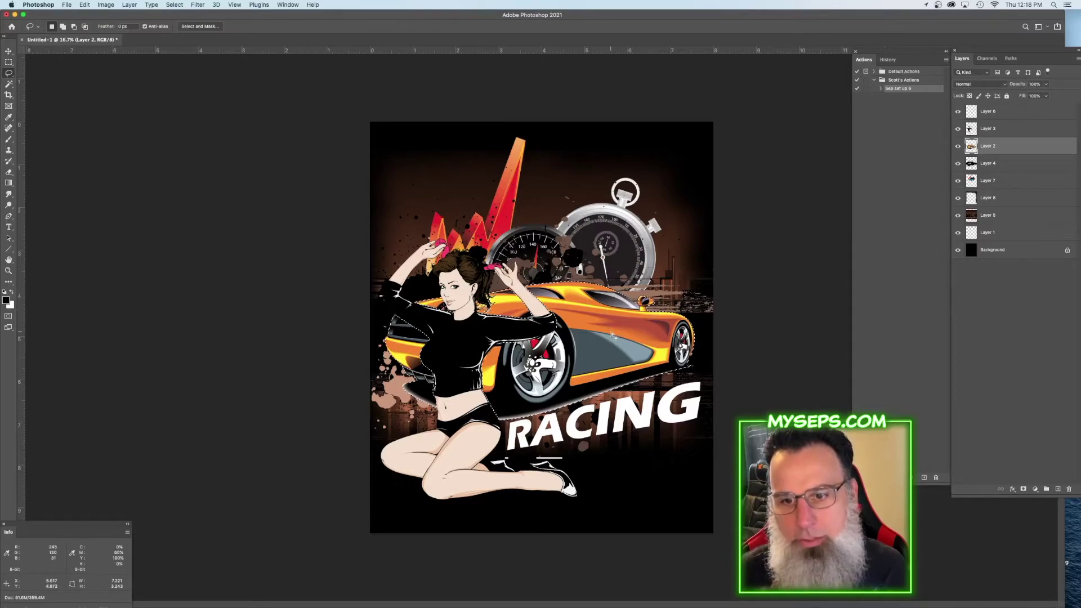
# In the Alpha 1 channel, invert the selection and fill everything outside the car black
pyautogui.click(986, 58)
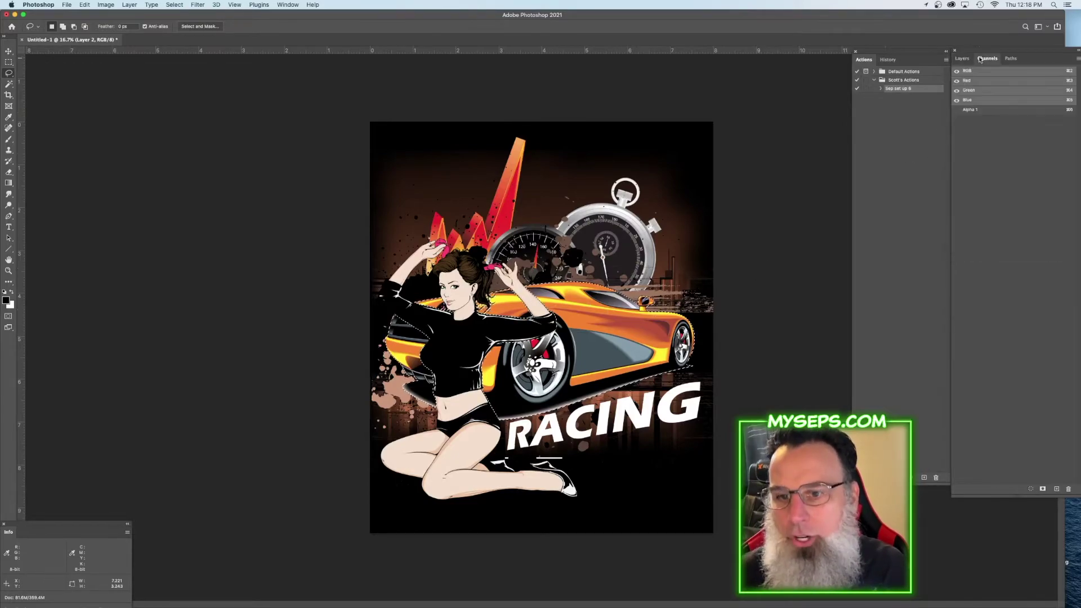
pyautogui.click(969, 110)
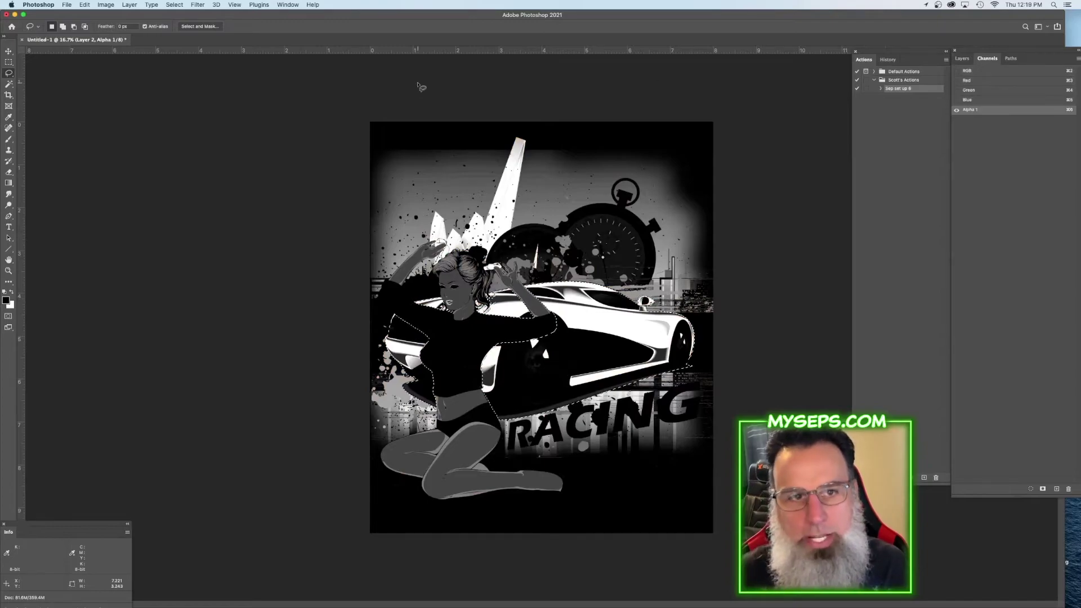
pyautogui.click(175, 5)
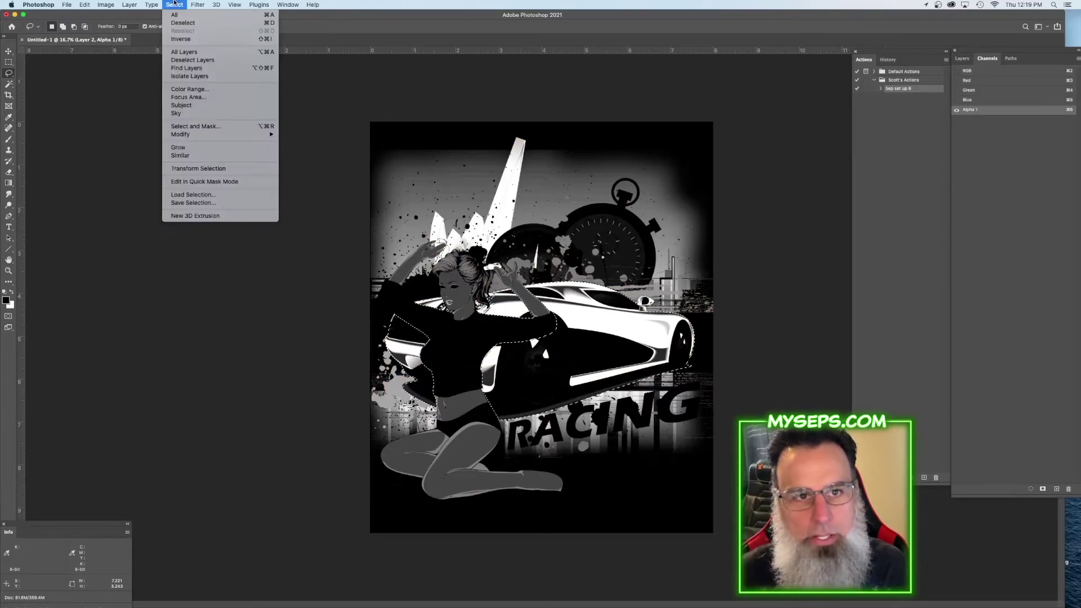
pyautogui.click(188, 39)
pyautogui.hotkey('alt', 'BackSpace')
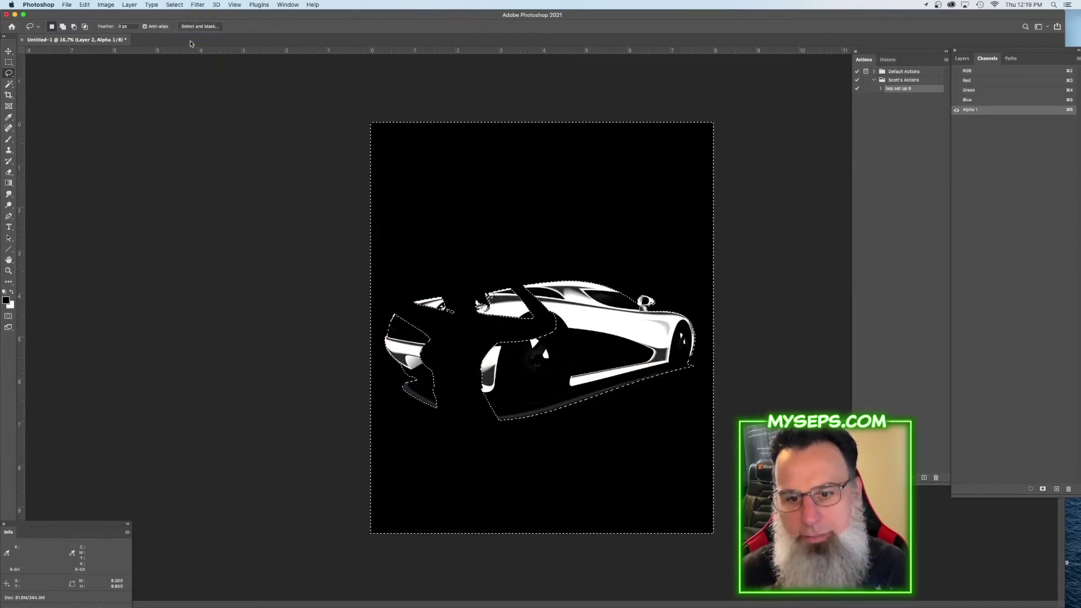
# Deselect and darken the mask's greys with Levels, black input set to 29
pyautogui.press('super+d')
pyautogui.press('super+l')
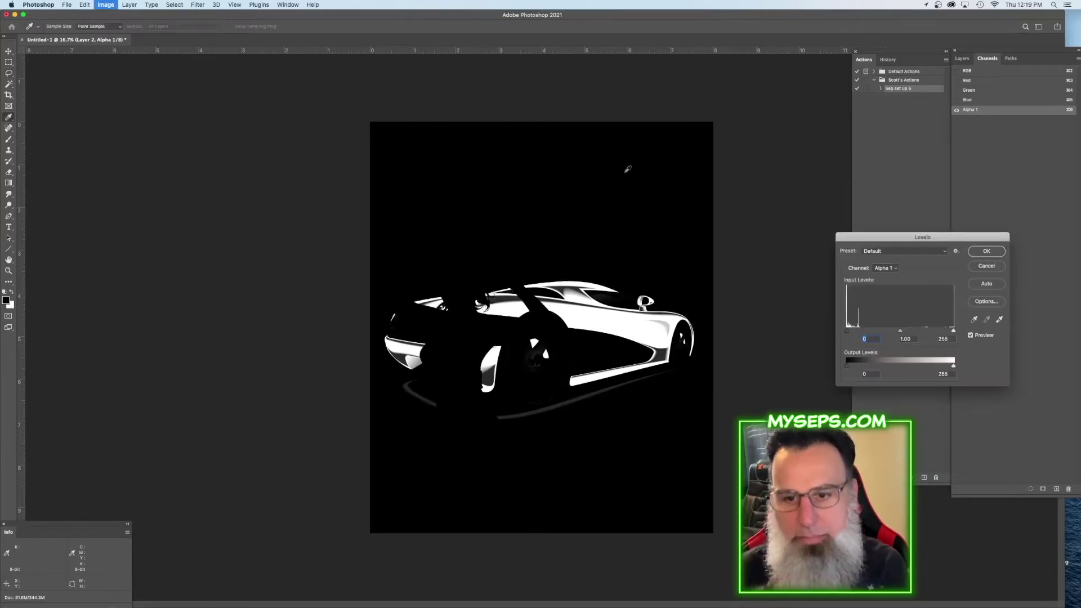
pyautogui.write('29')
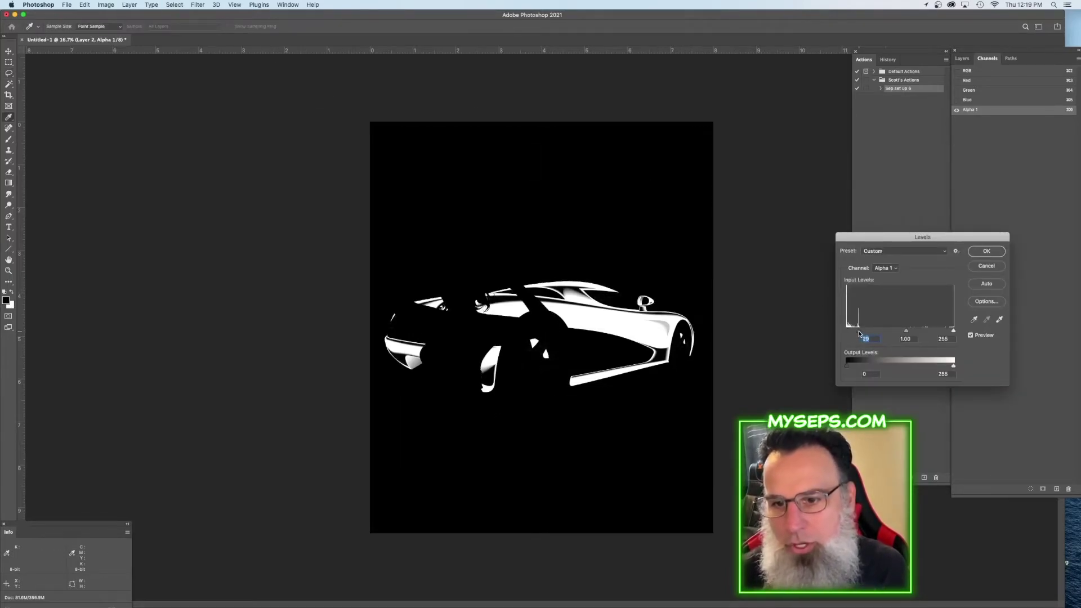
pyautogui.press('Return')
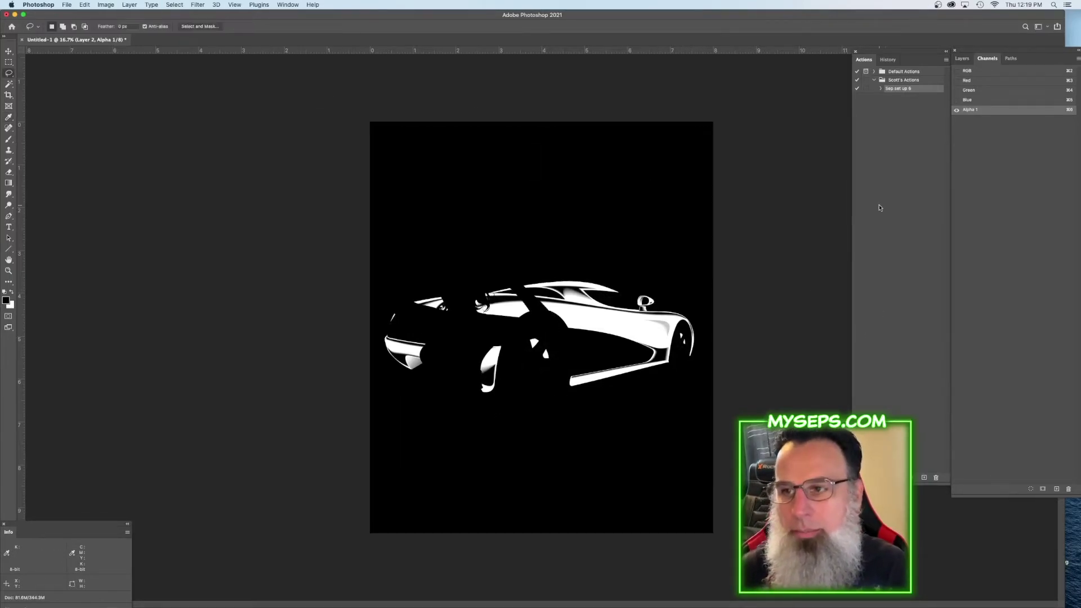
# Change the Alpha 1 channel's overlay colour to green
pyautogui.click(955, 72)
pyautogui.doubleClick(992, 111)
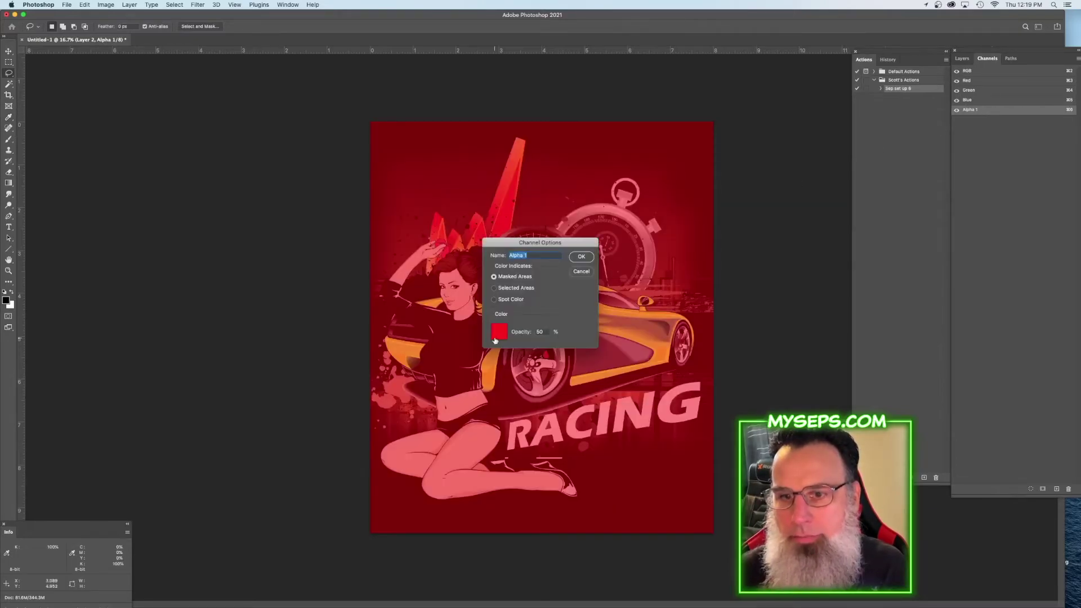
pyautogui.click(498, 332)
pyautogui.click(663, 280)
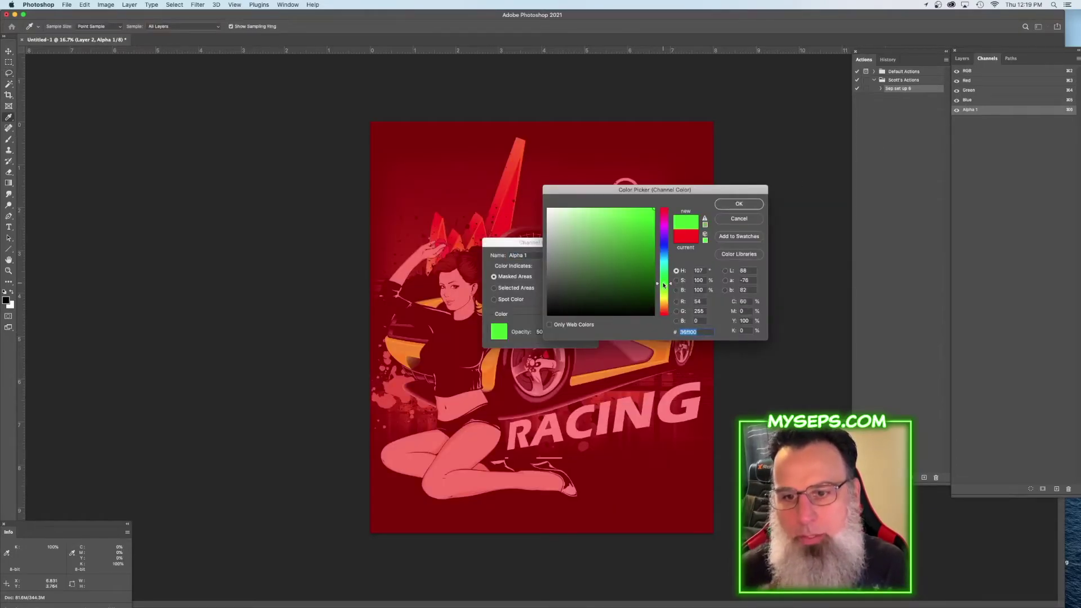
pyautogui.press('Return')
pyautogui.press('Return')
# Lasso the white spots in the front and rear wheels and fill them black
pyautogui.keyDown('super'); pyautogui.click(566, 350); pyautogui.keyUp('super')
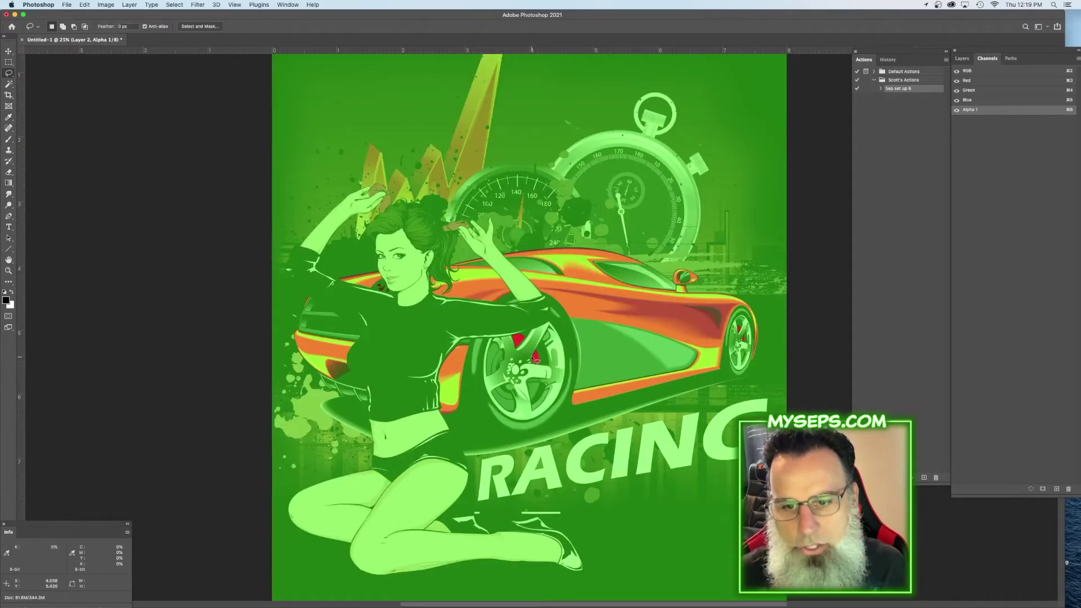
pyautogui.click(955, 71)
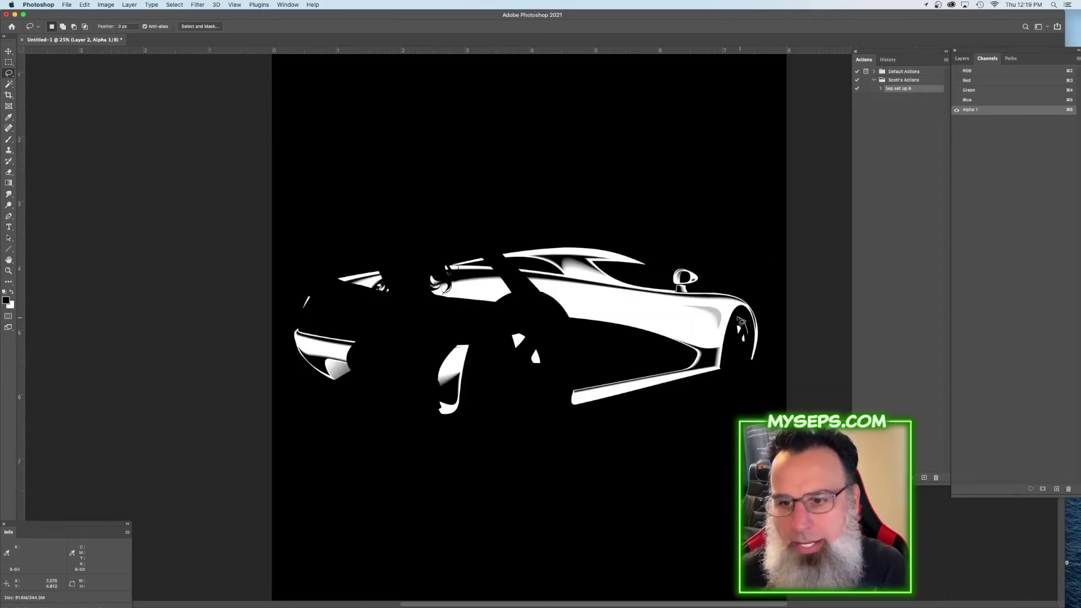
pyautogui.moveTo(737, 346)
pyautogui.mouseDown()
pyautogui.moveTo(748, 335)
pyautogui.moveTo(734, 338)
pyautogui.mouseUp()
pyautogui.moveTo(539, 325)
pyautogui.mouseDown()
pyautogui.moveTo(501, 337)
pyautogui.moveTo(533, 381)
pyautogui.moveTo(540, 373)
pyautogui.mouseUp()
pyautogui.hotkey('alt', 'BackSpace')
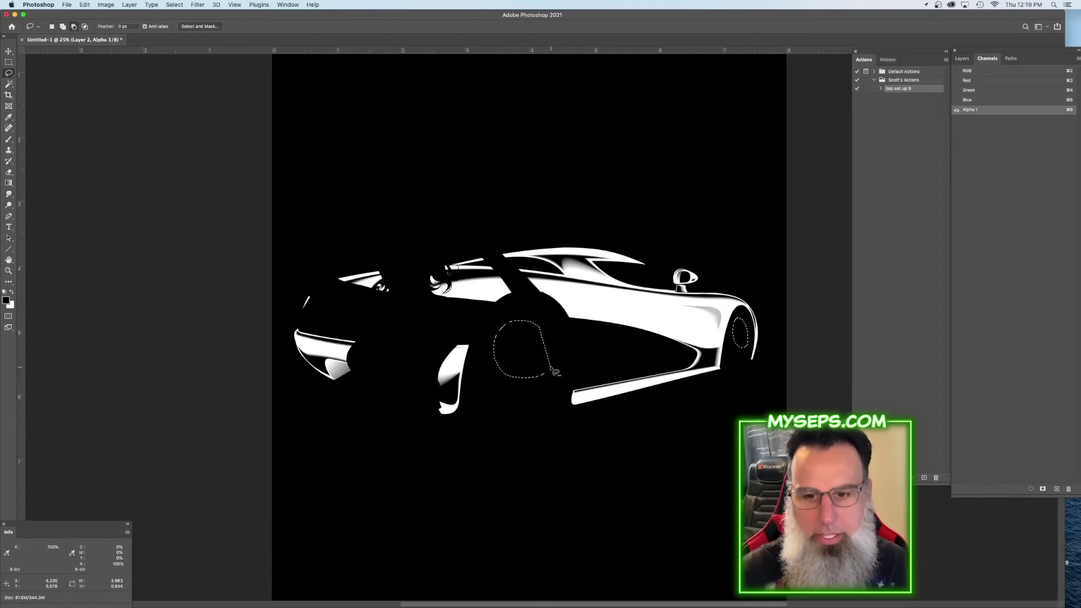
pyautogui.press('super+d')
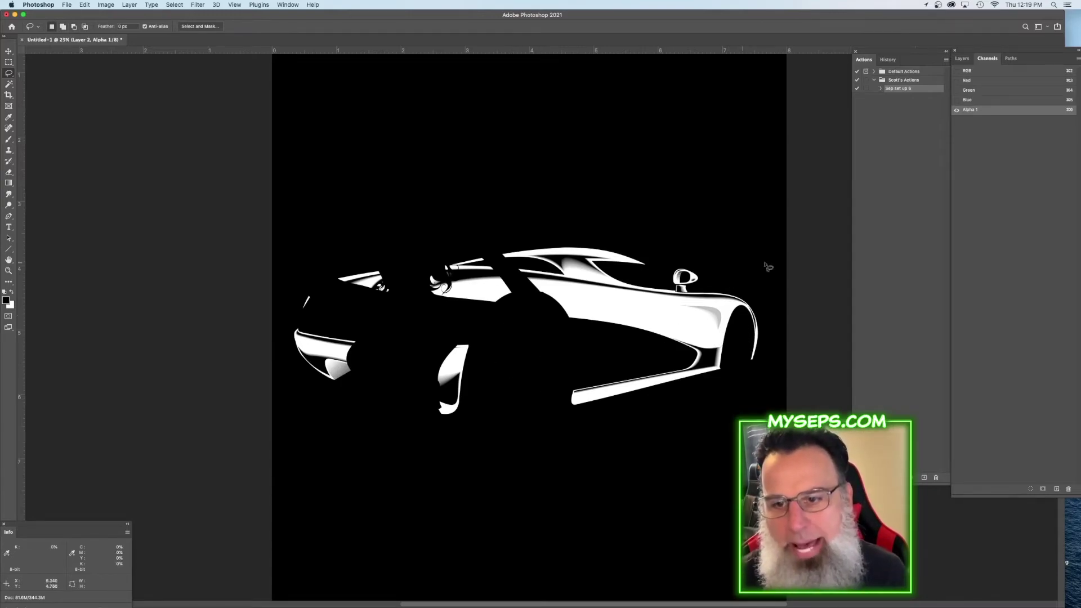
pyautogui.click(956, 71)
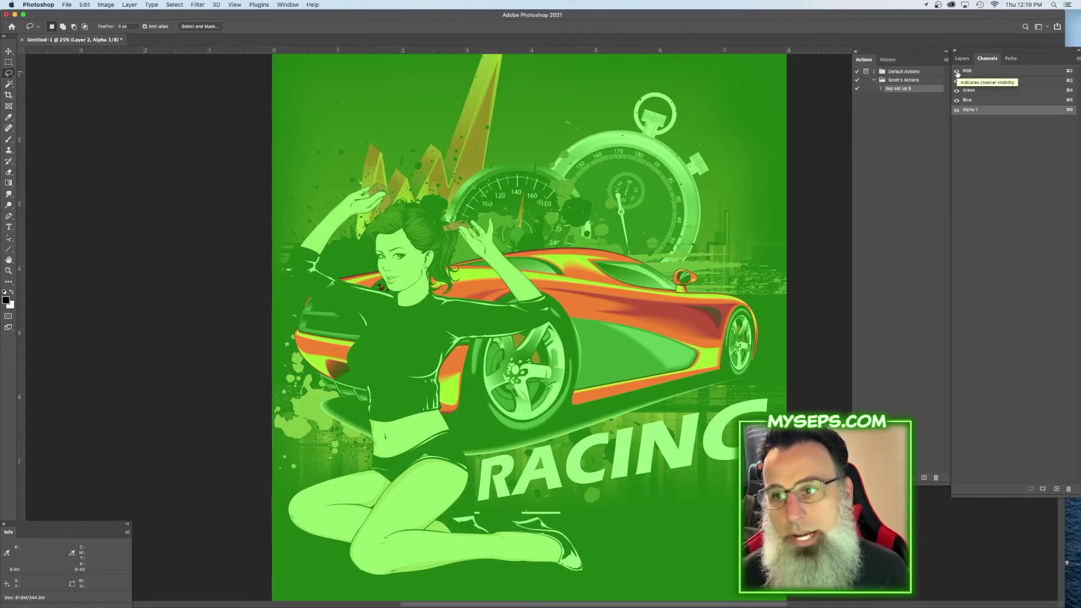
pyautogui.click(964, 71)
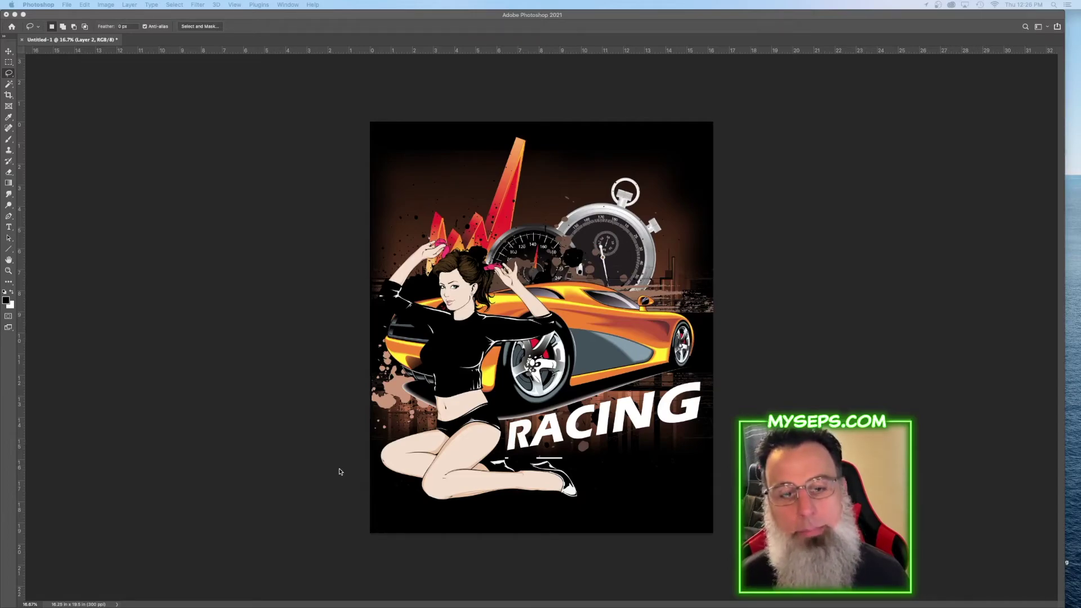
# Set the image width to 8 inches with resampling off, giving 9.6 inches tall
pyautogui.press('Tab')
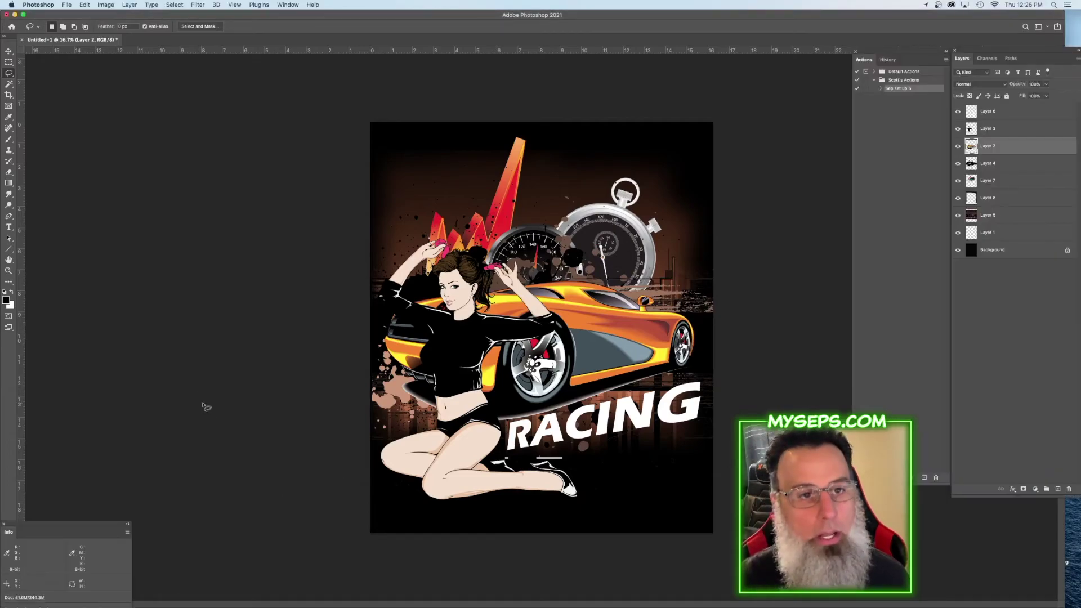
pyautogui.click(102, 5)
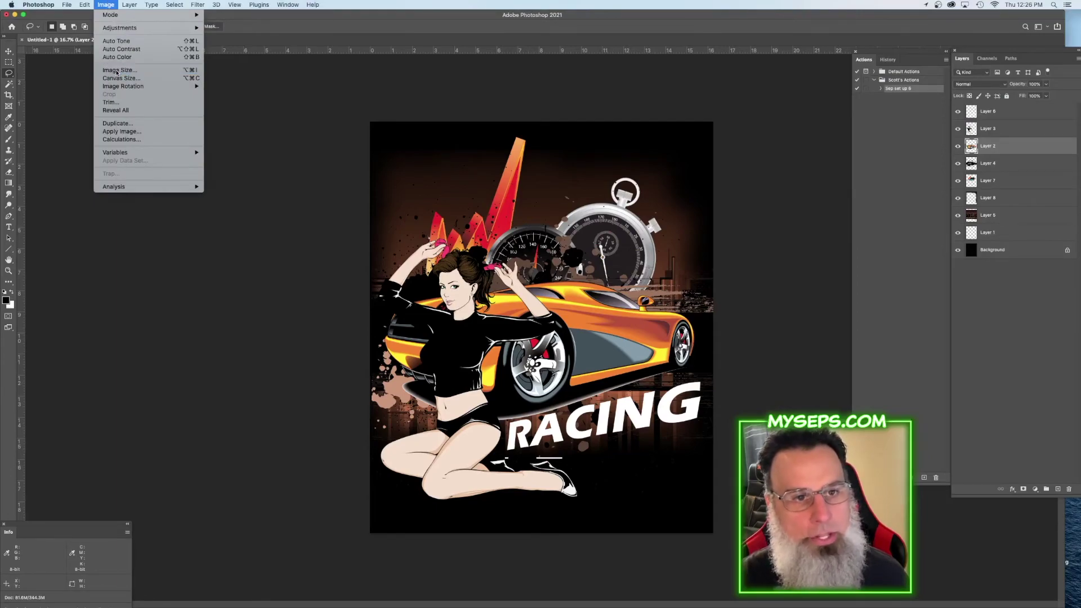
pyautogui.click(116, 72)
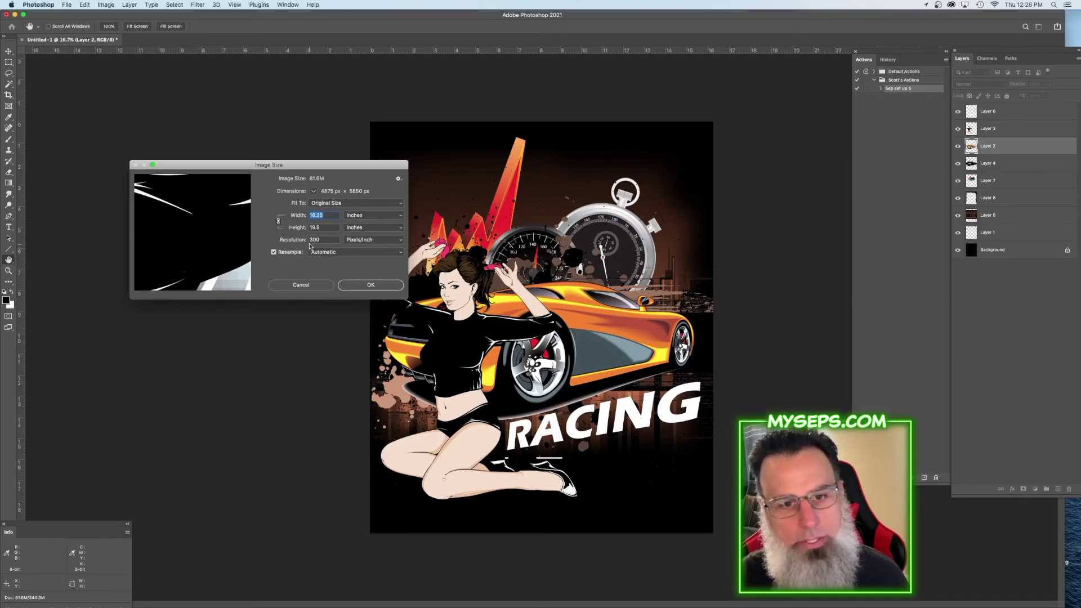
pyautogui.click(273, 252)
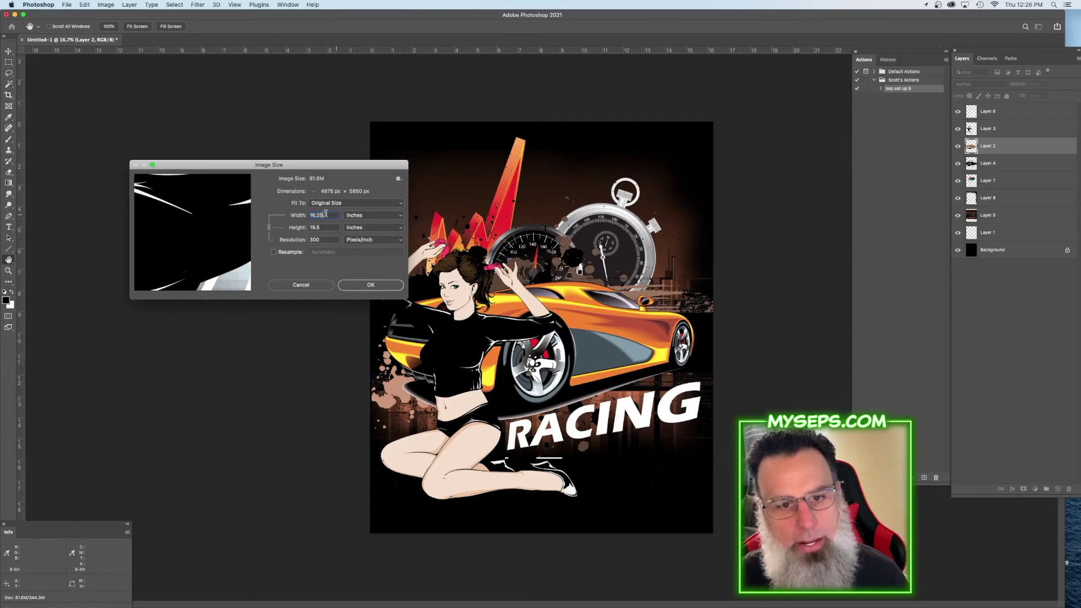
pyautogui.write('8')
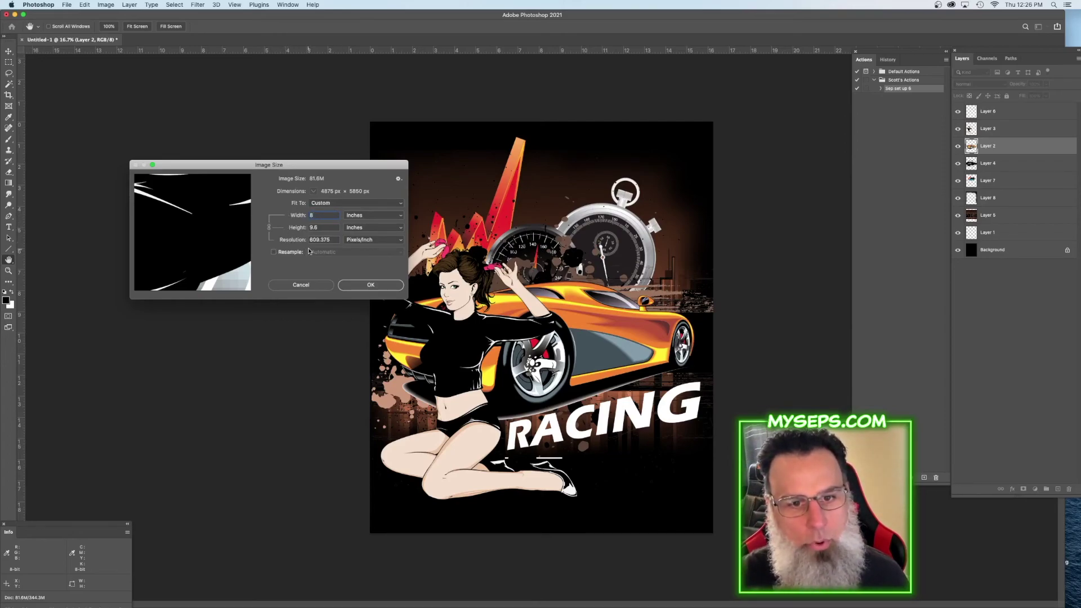
pyautogui.click(388, 289)
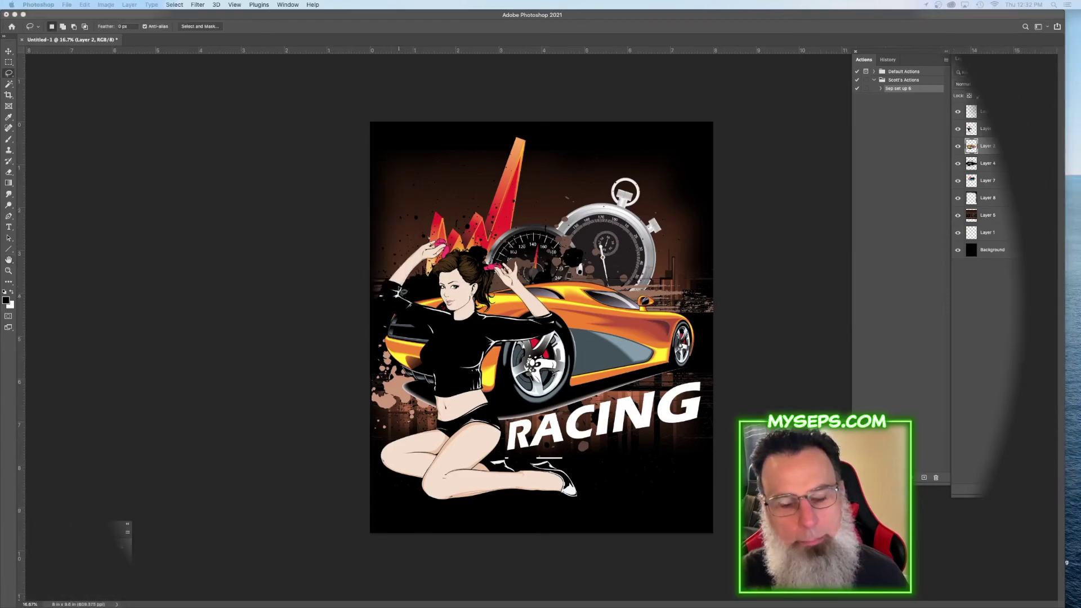